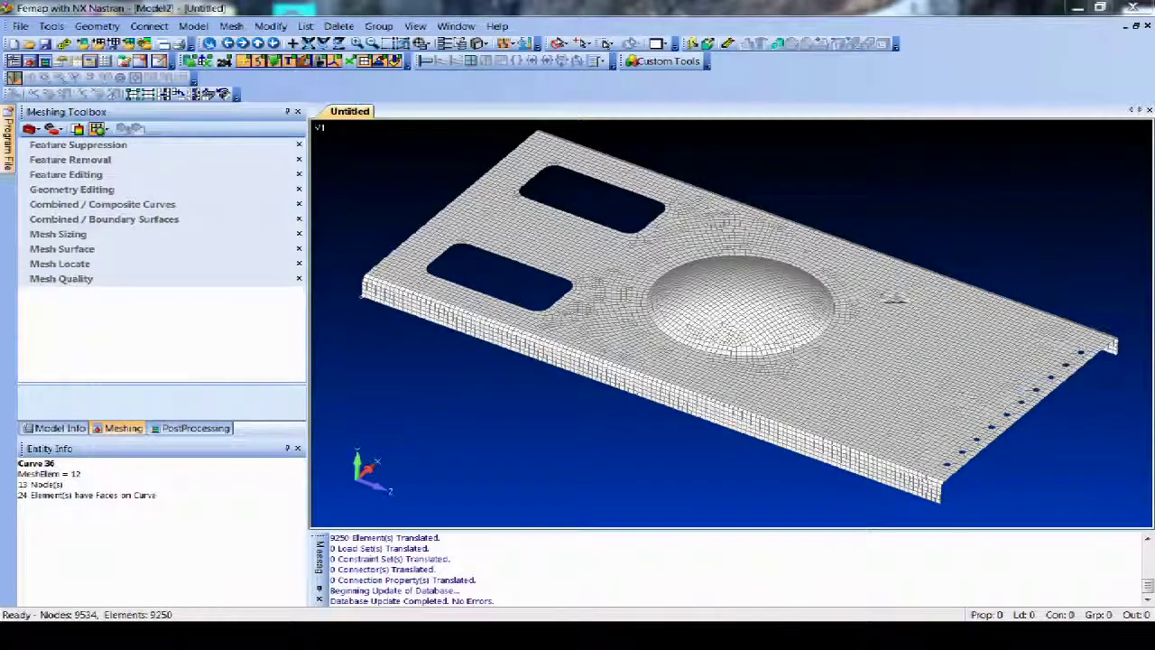
pyautogui.moveTo(894, 299); pyautogui.dragTo(916, 281, button='middle')
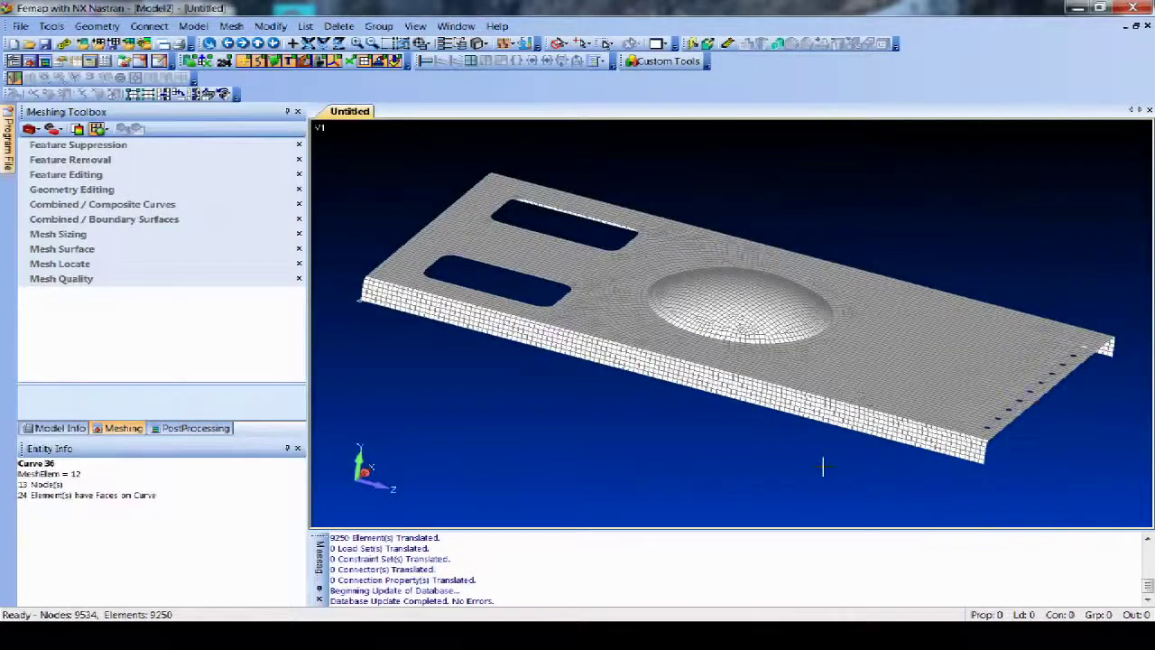
pyautogui.moveTo(822, 465); pyautogui.dragTo(795, 458, button='middle')
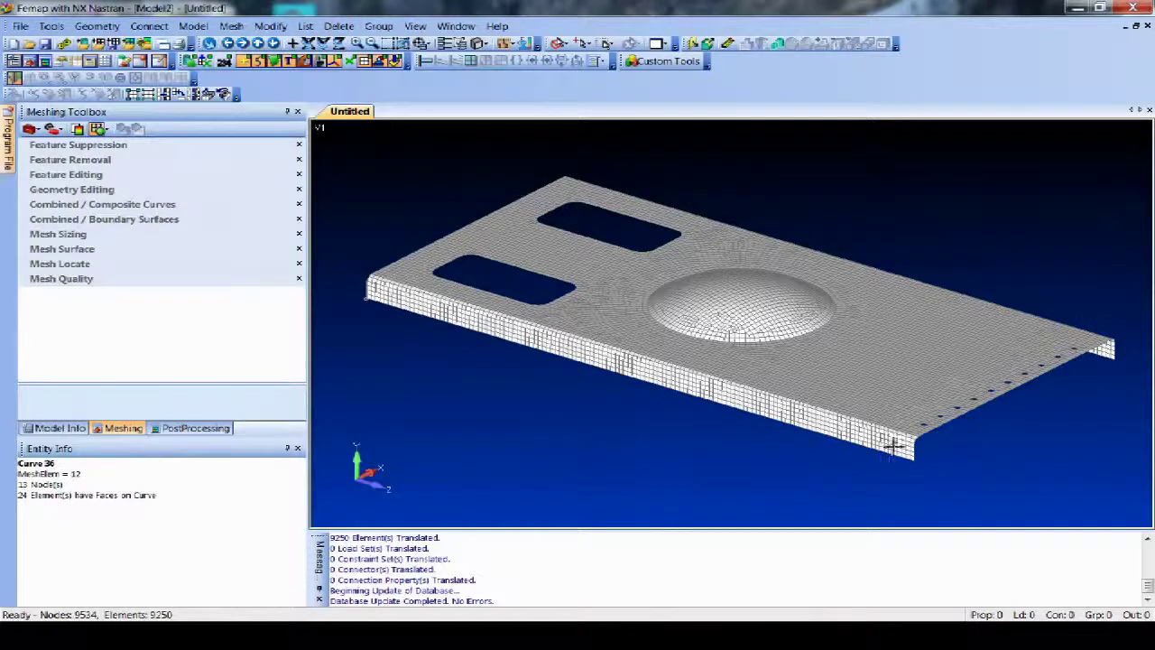
pyautogui.moveTo(892, 444); pyautogui.dragTo(926, 467, button='middle')
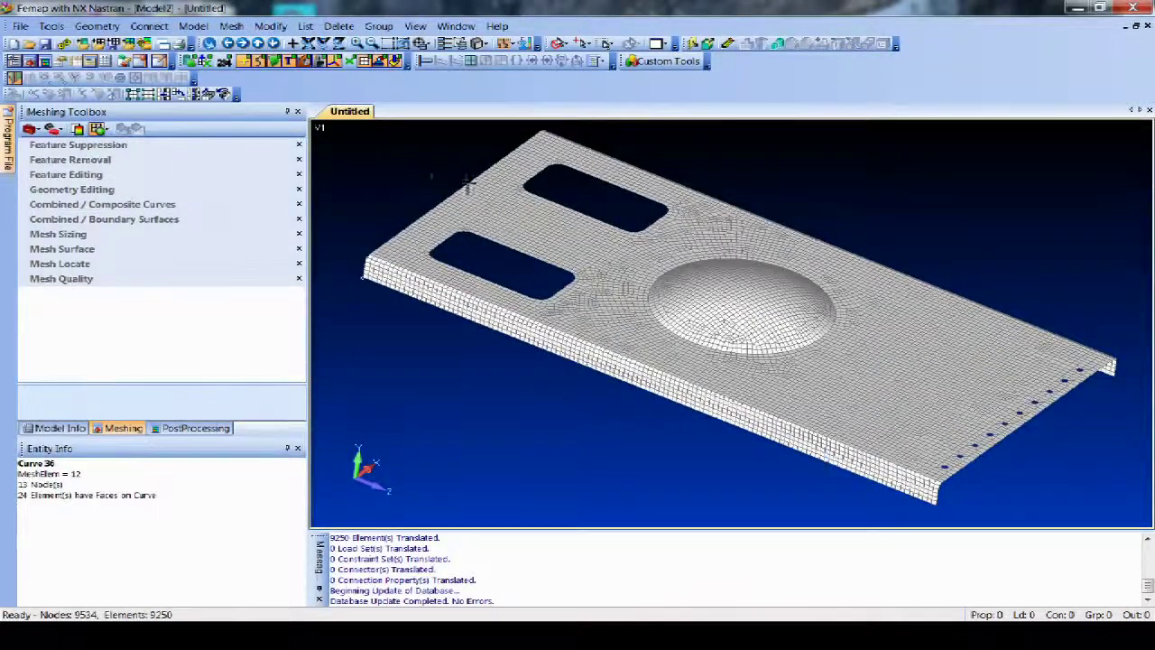
# Step: Start creating a surface from mesh, picking elements by faces with all elements as the limit for the face search
pyautogui.click(97, 26)
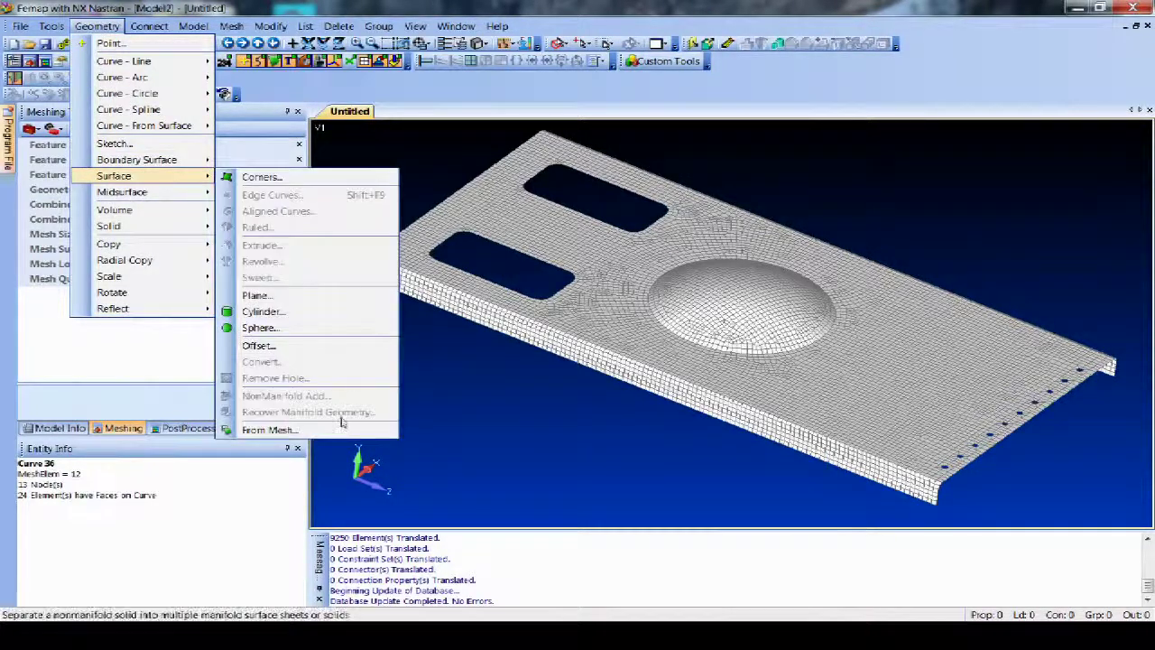
pyautogui.click(335, 425)
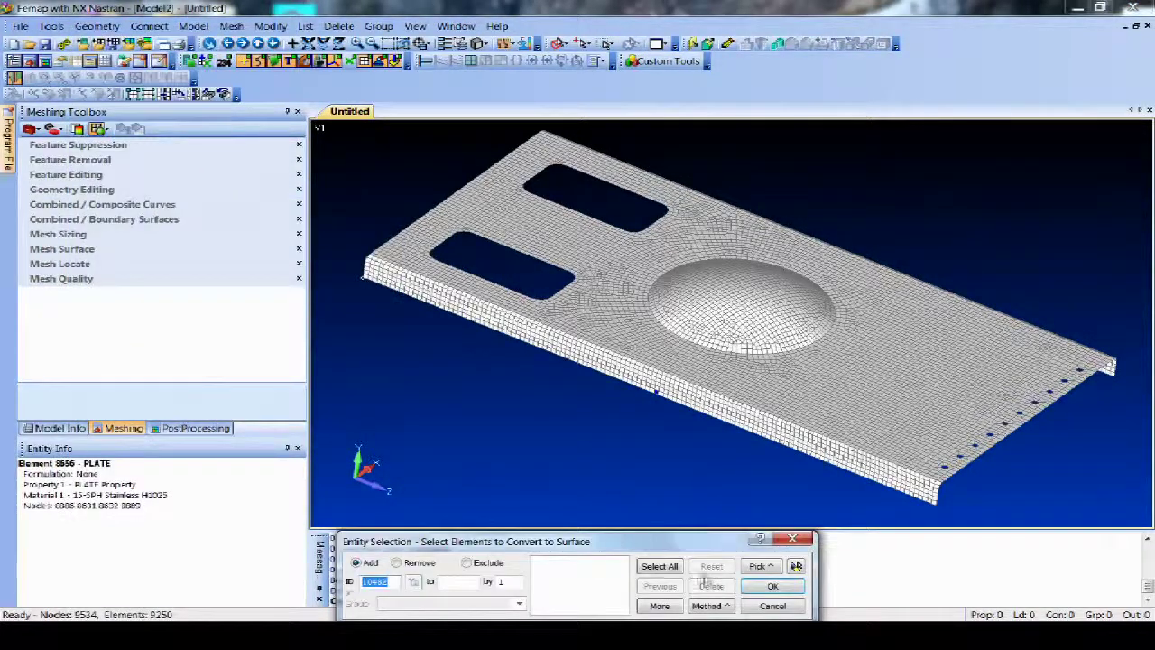
pyautogui.click(760, 566)
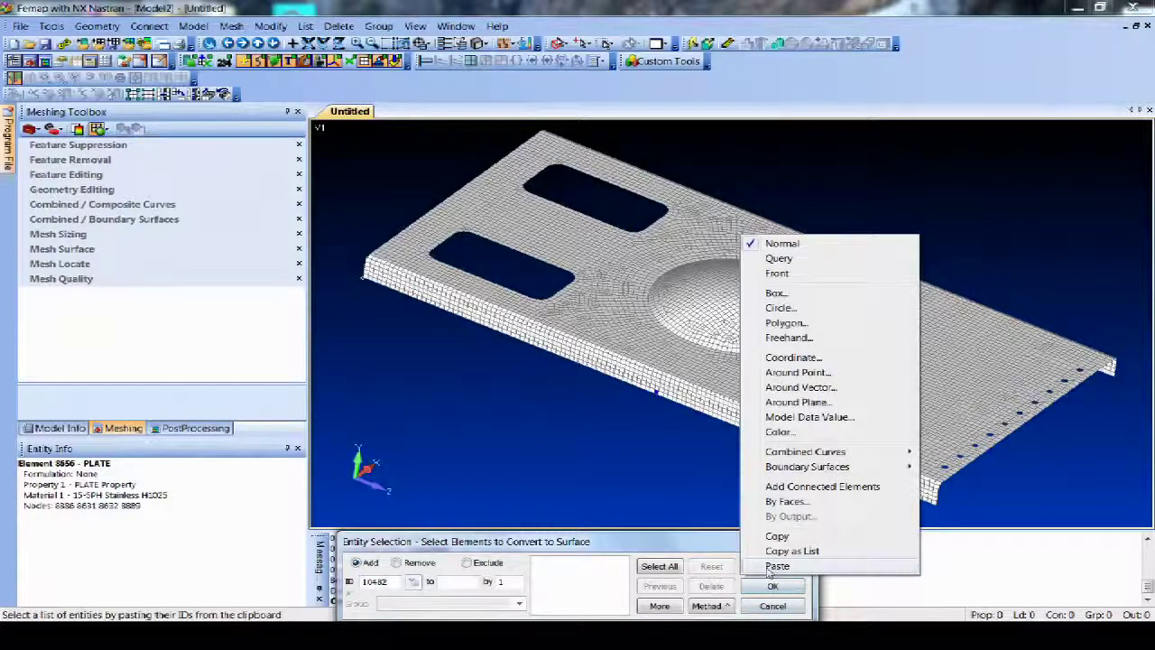
pyautogui.click(788, 502)
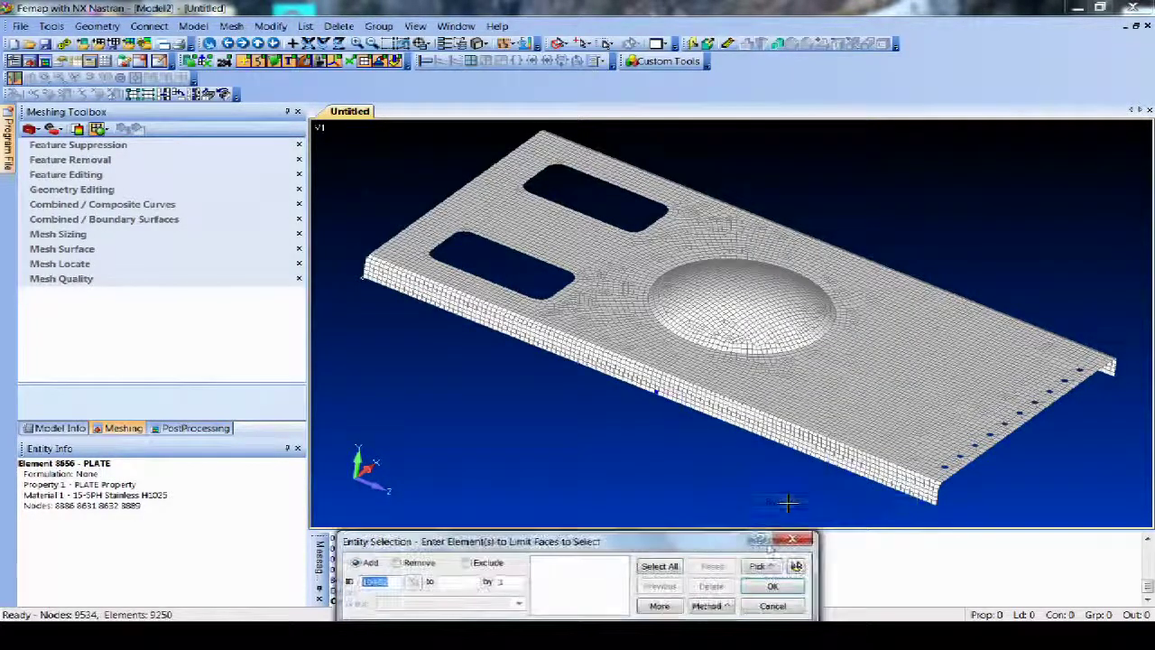
pyautogui.click(668, 566)
pyautogui.click(794, 587)
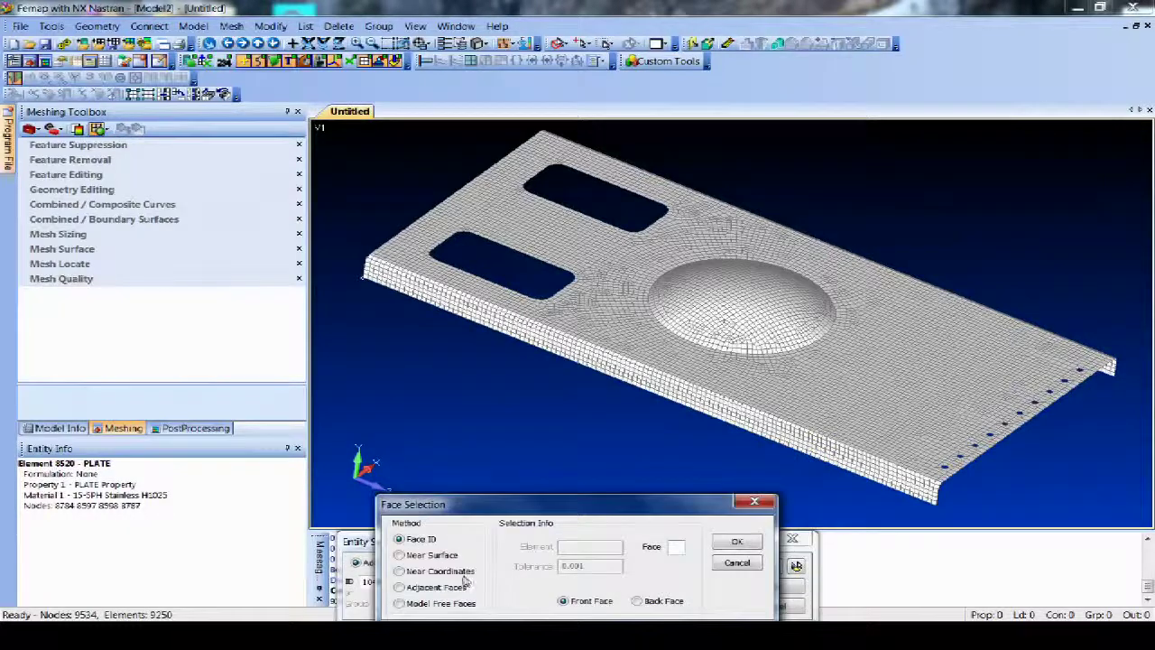
# Step: Convert the flat top plate's elements to a surface, selecting them by adjacent faces with a tolerance of 0.5
pyautogui.scroll(5, 955, 361)
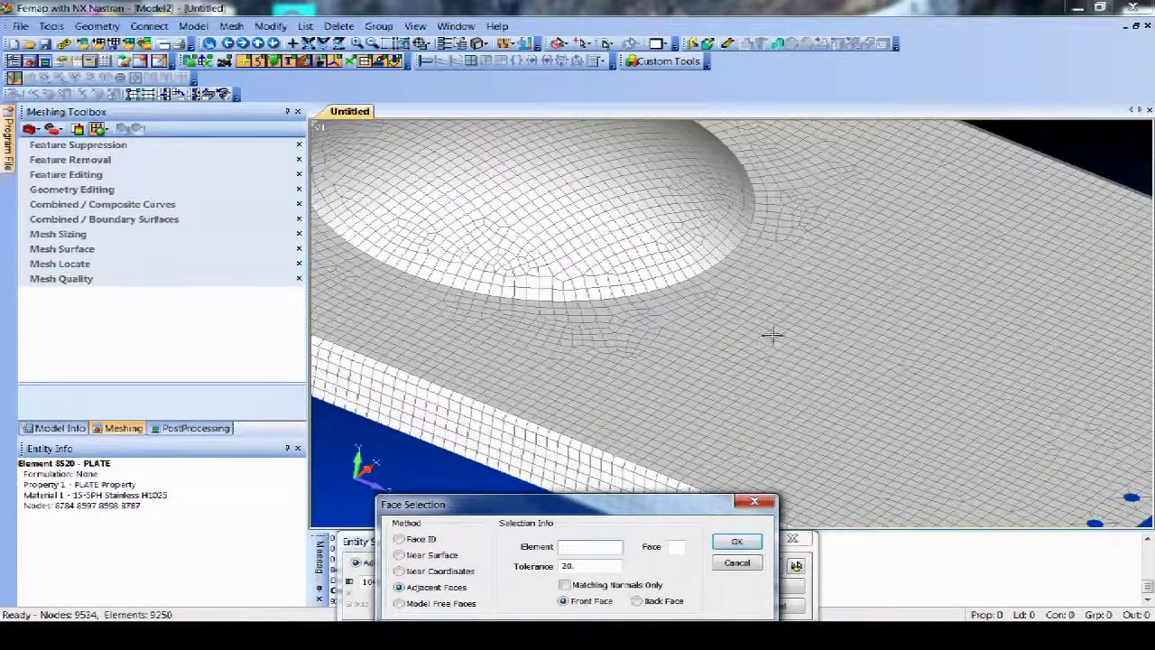
pyautogui.click(773, 336)
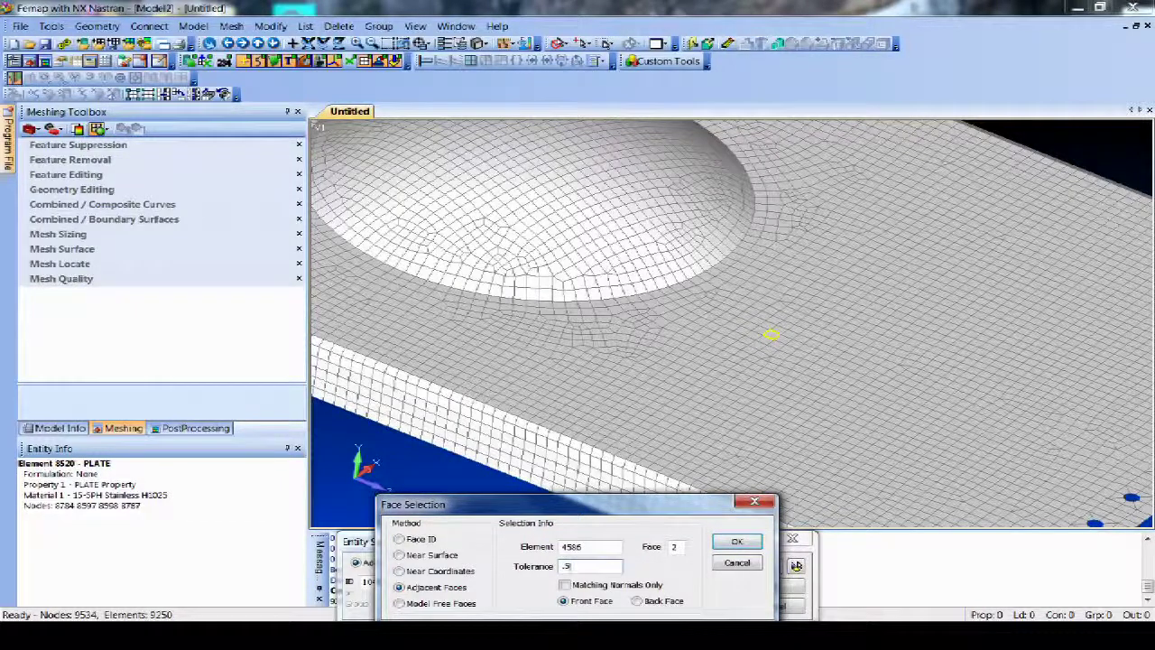
pyautogui.click(736, 541)
pyautogui.click(798, 566)
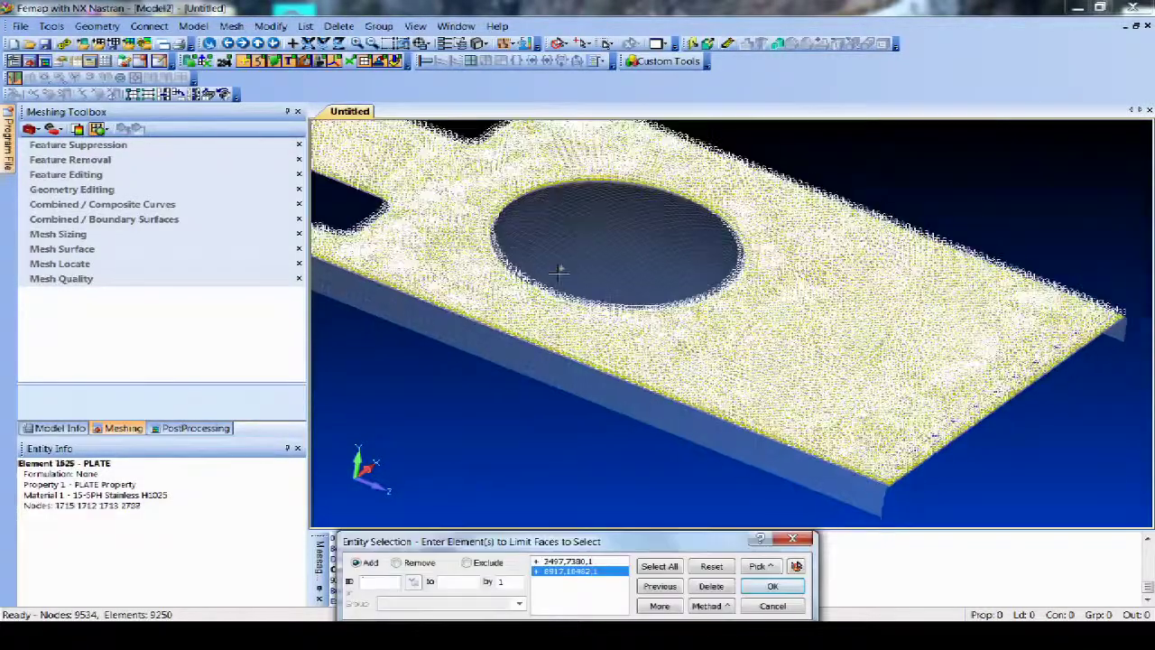
pyautogui.click(758, 586)
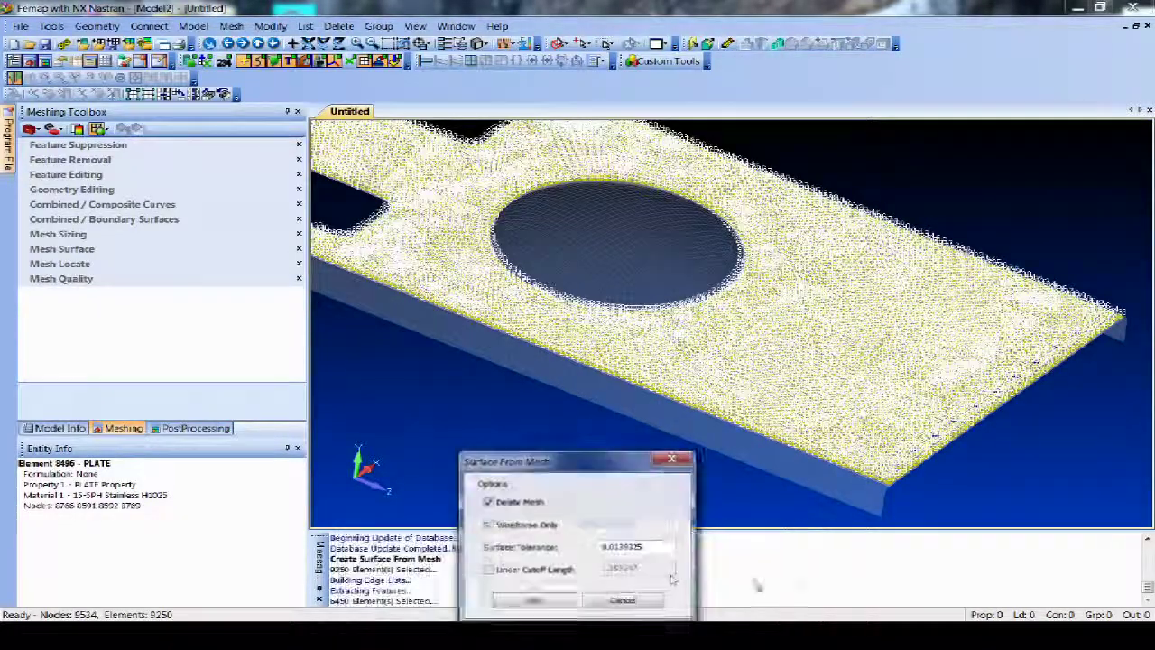
pyautogui.click(557, 600)
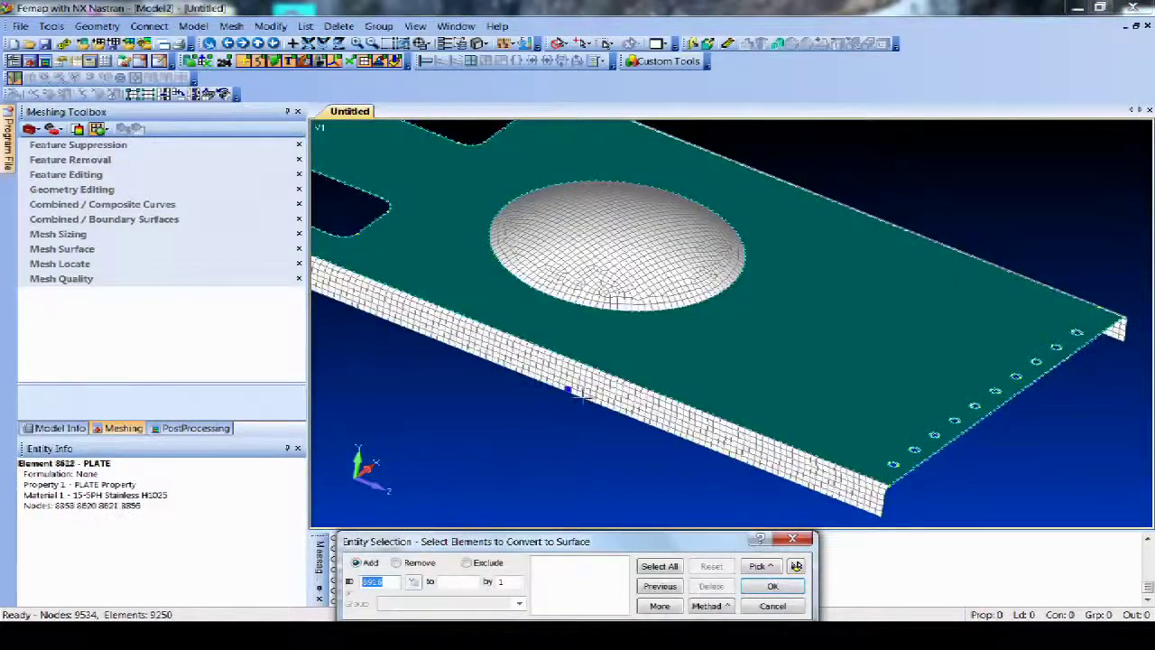
# Step: Select all elements of the round dome and convert them to a surface
pyautogui.moveTo(584, 395); pyautogui.dragTo(464, 373, button='middle')
pyautogui.keyDown('shift'); pyautogui.moveTo(549, 150); pyautogui.dragTo(854, 299); pyautogui.keyUp('shift')
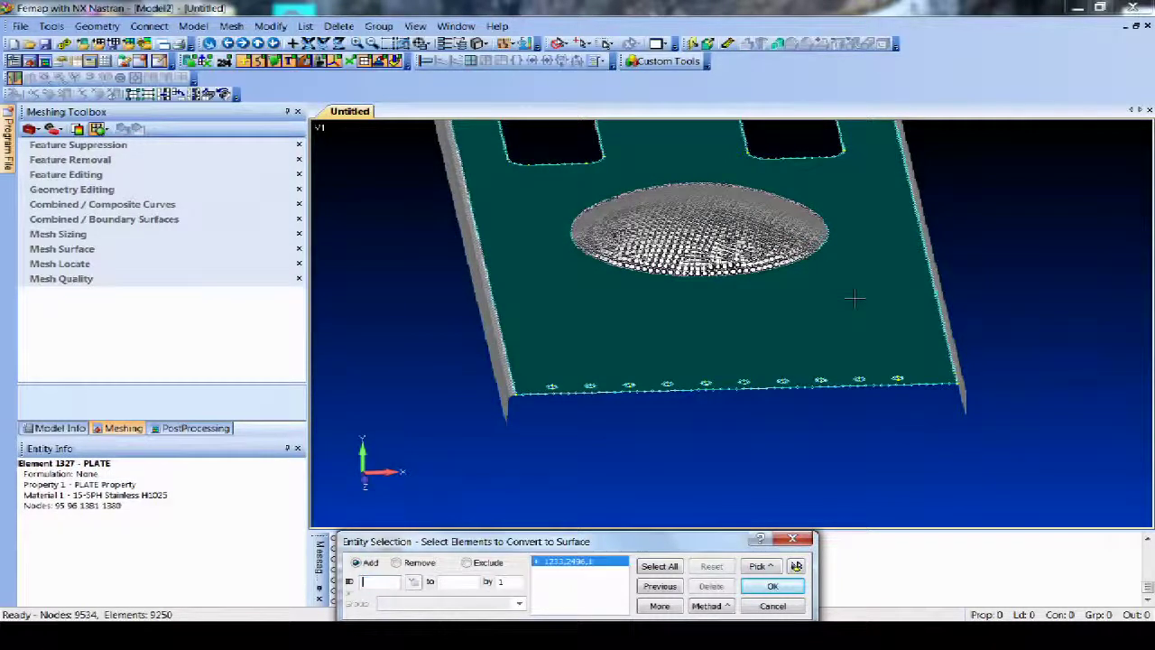
pyautogui.click(774, 586)
pyautogui.click(532, 600)
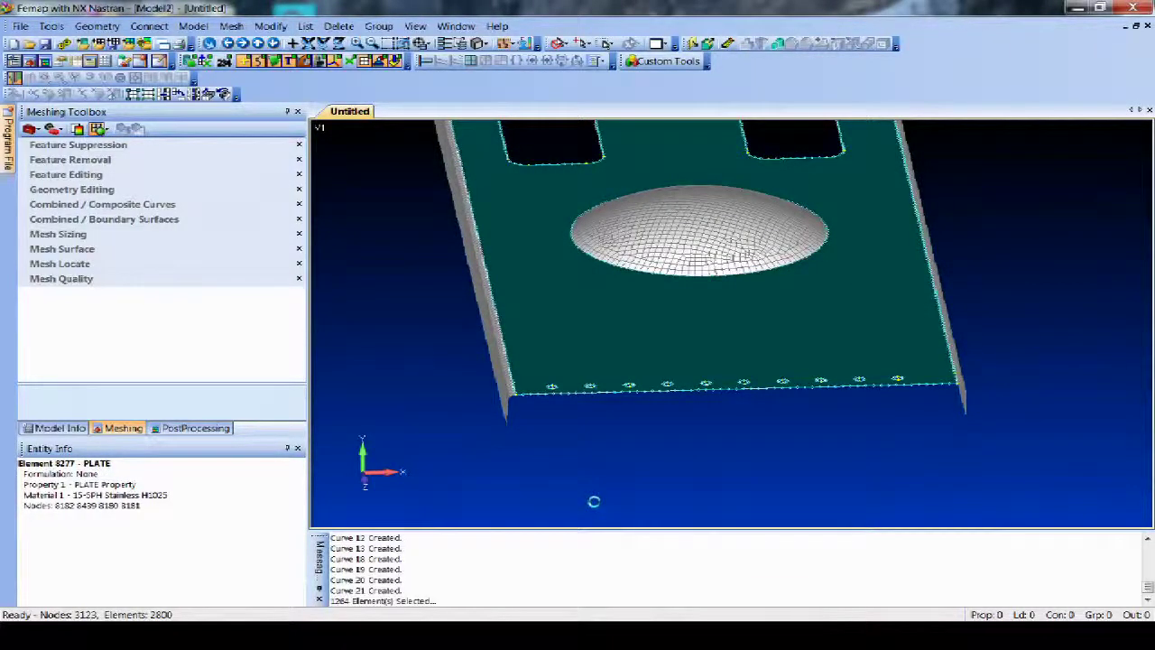
# Step: Convert the elements of the bent side flange on the negative X side to a surface
pyautogui.moveTo(552, 475); pyautogui.dragTo(449, 313, button='middle')
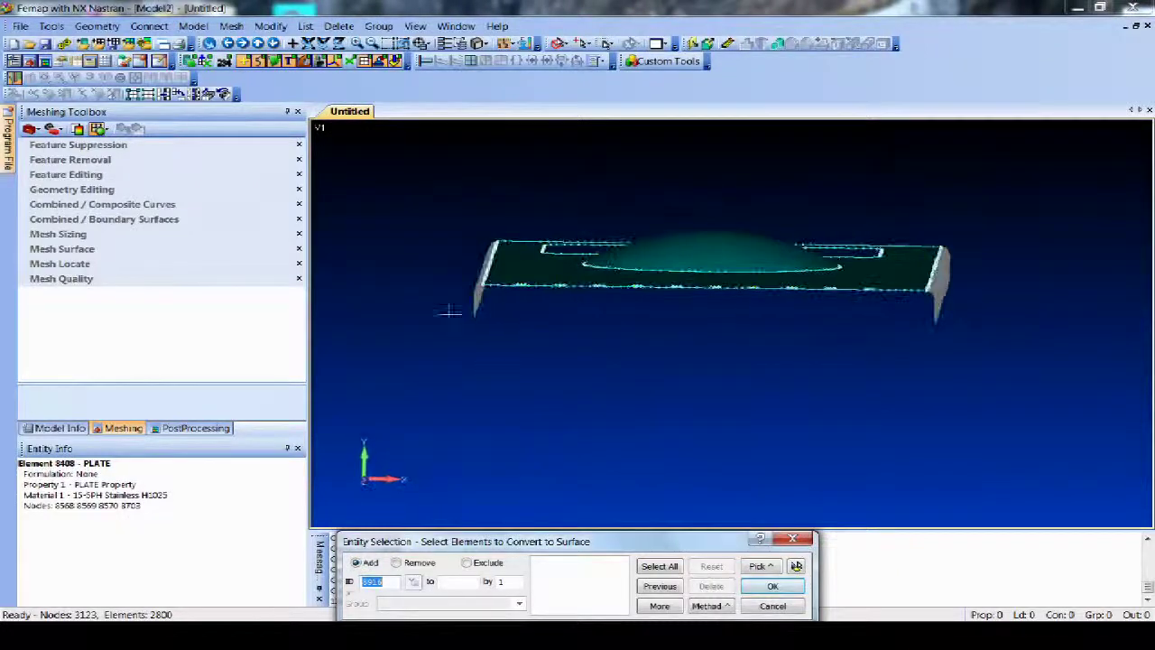
pyautogui.moveTo(431, 214); pyautogui.dragTo(552, 345)
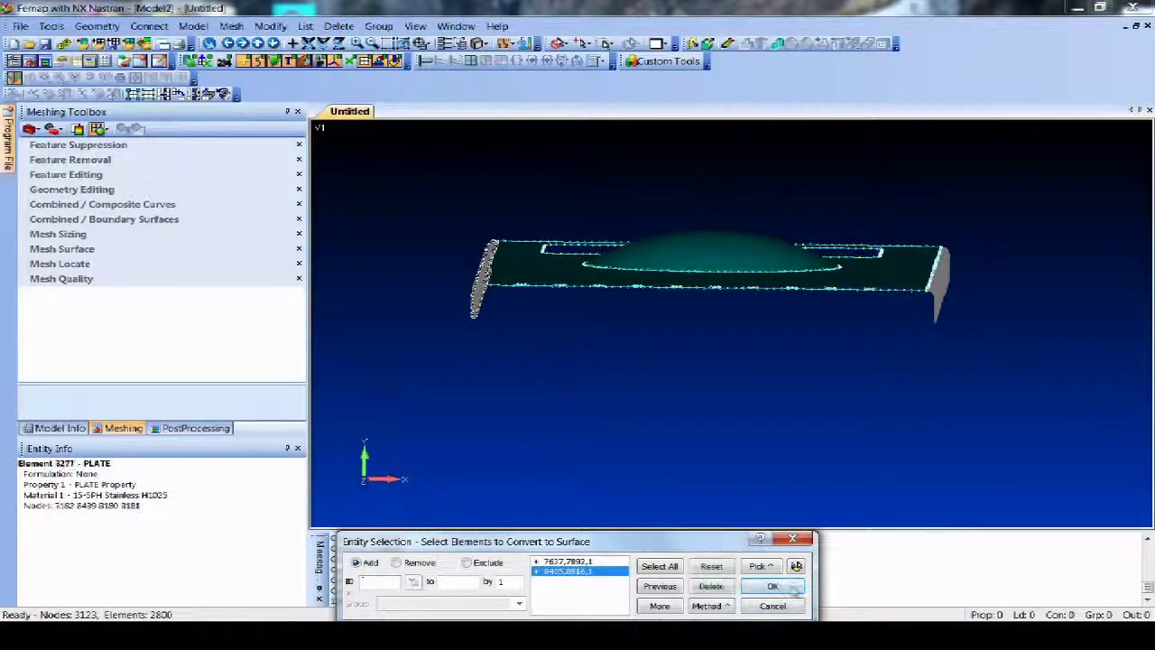
pyautogui.click(773, 586)
pyautogui.press('Return')
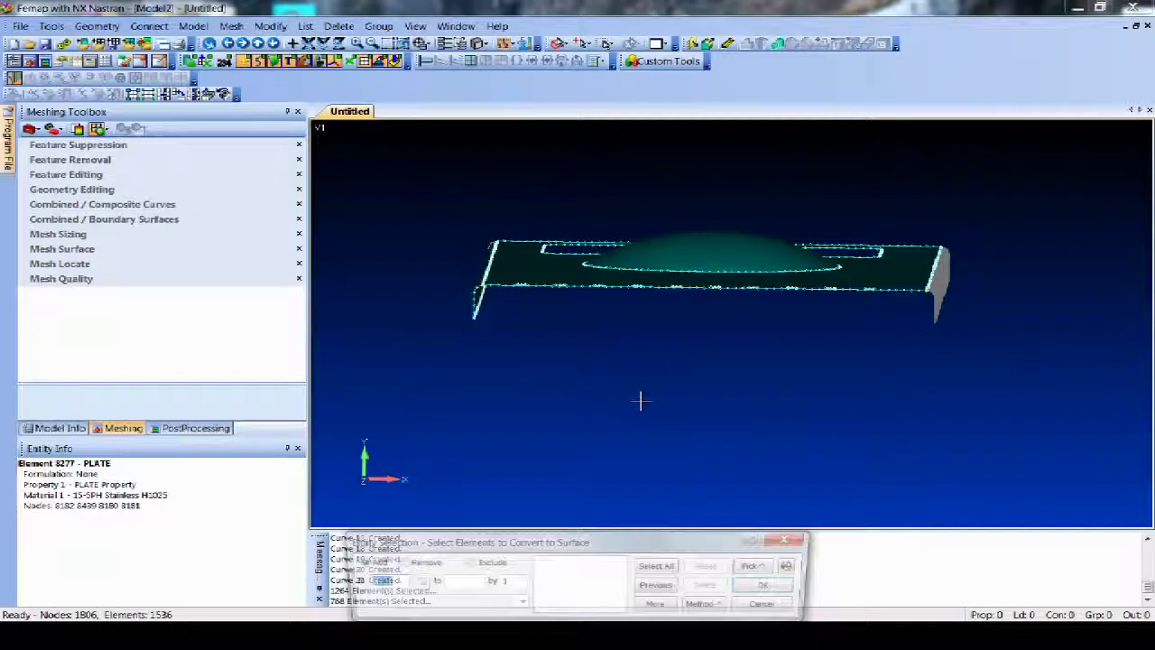
# Step: Convert the remaining elements of the bent side flange on the positive X side to a surface
pyautogui.moveTo(641, 401)
pyautogui.mouseDown(button='middle')
pyautogui.moveTo(714, 415)
pyautogui.moveTo(691, 428)
pyautogui.moveTo(626, 401)
pyautogui.mouseUp(button='middle')
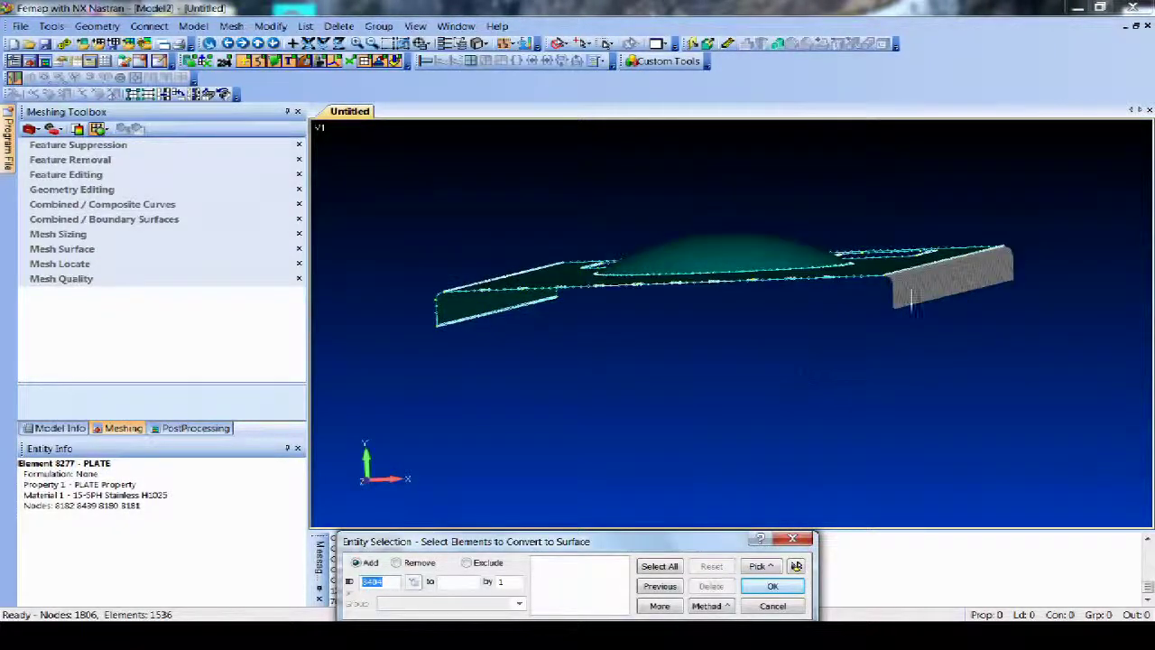
pyautogui.moveTo(895, 210); pyautogui.dragTo(916, 239, button='middle')
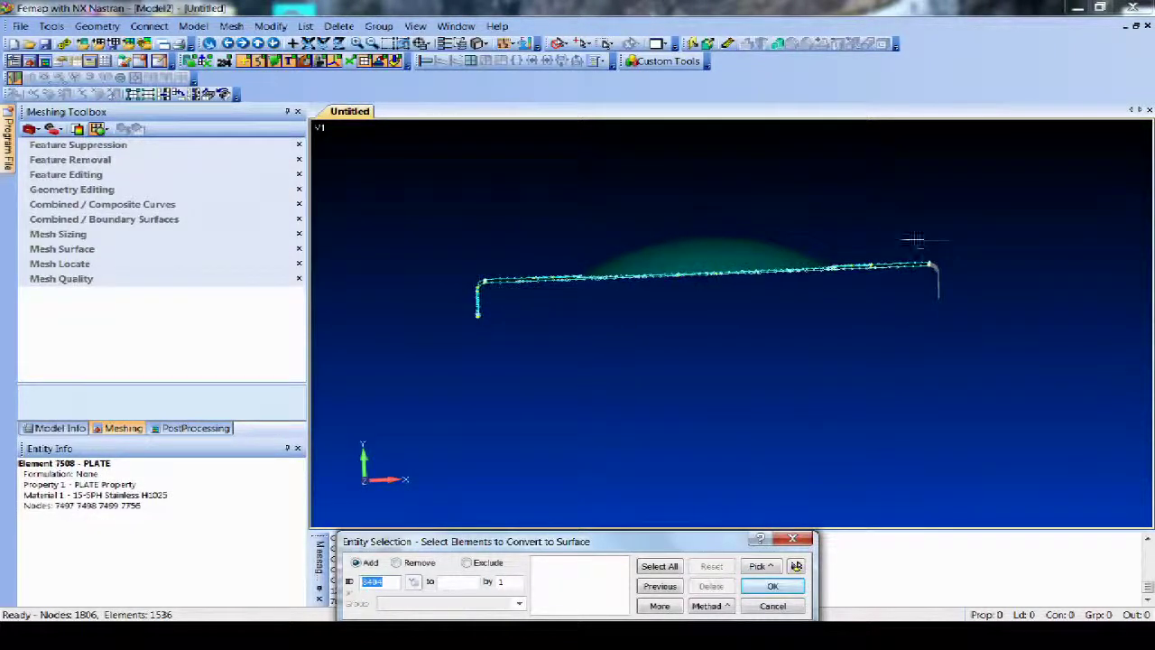
pyautogui.keyDown('shift'); pyautogui.moveTo(914, 241); pyautogui.dragTo(974, 317); pyautogui.keyUp('shift')
pyautogui.click(796, 586)
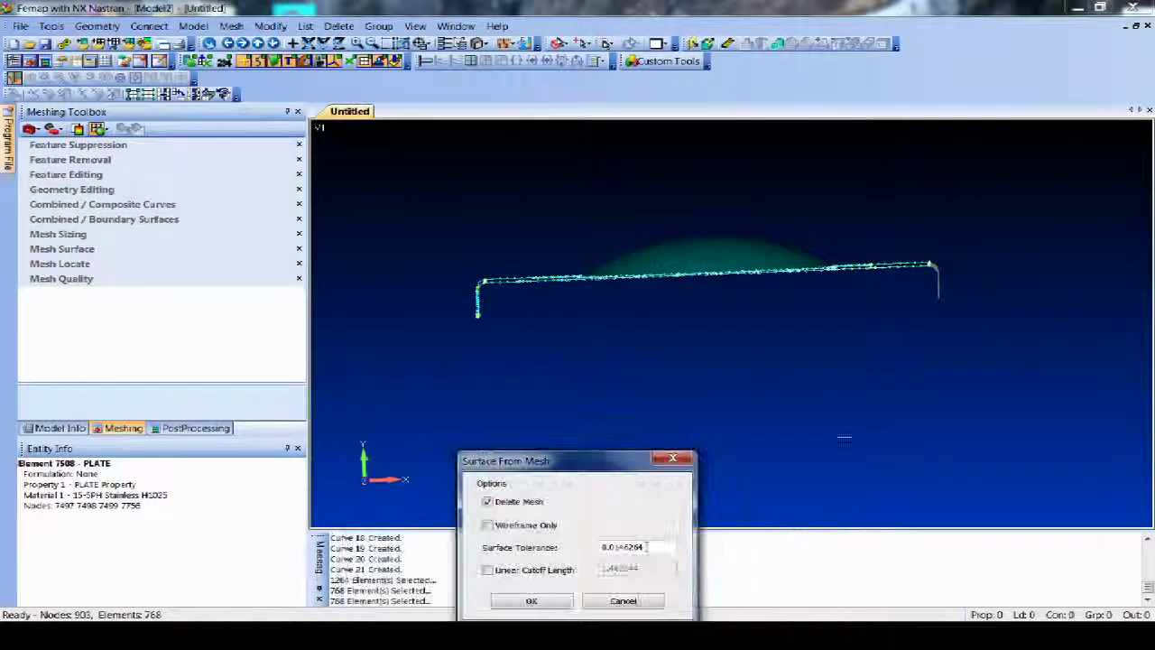
pyautogui.click(537, 600)
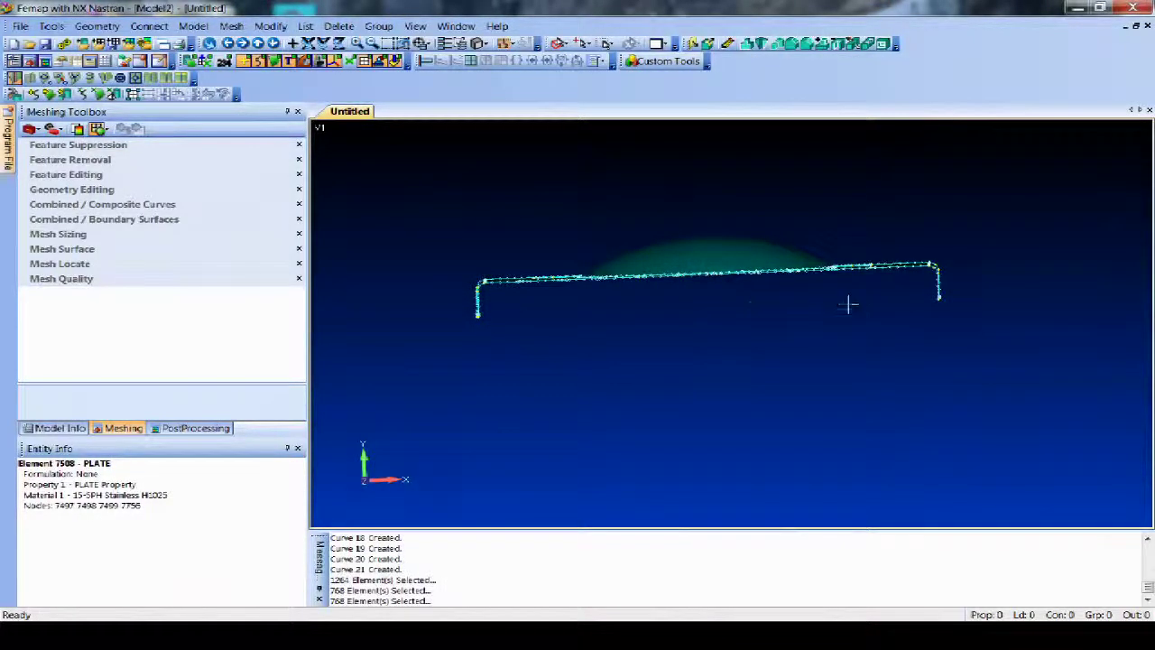
# Step: Try to stitch all four surfaces together with a gap tolerance of 1.E-6
pyautogui.moveTo(849, 305)
pyautogui.mouseDown(button='middle')
pyautogui.moveTo(807, 353)
pyautogui.moveTo(800, 328)
pyautogui.moveTo(880, 322)
pyautogui.moveTo(848, 325)
pyautogui.mouseUp(button='middle')
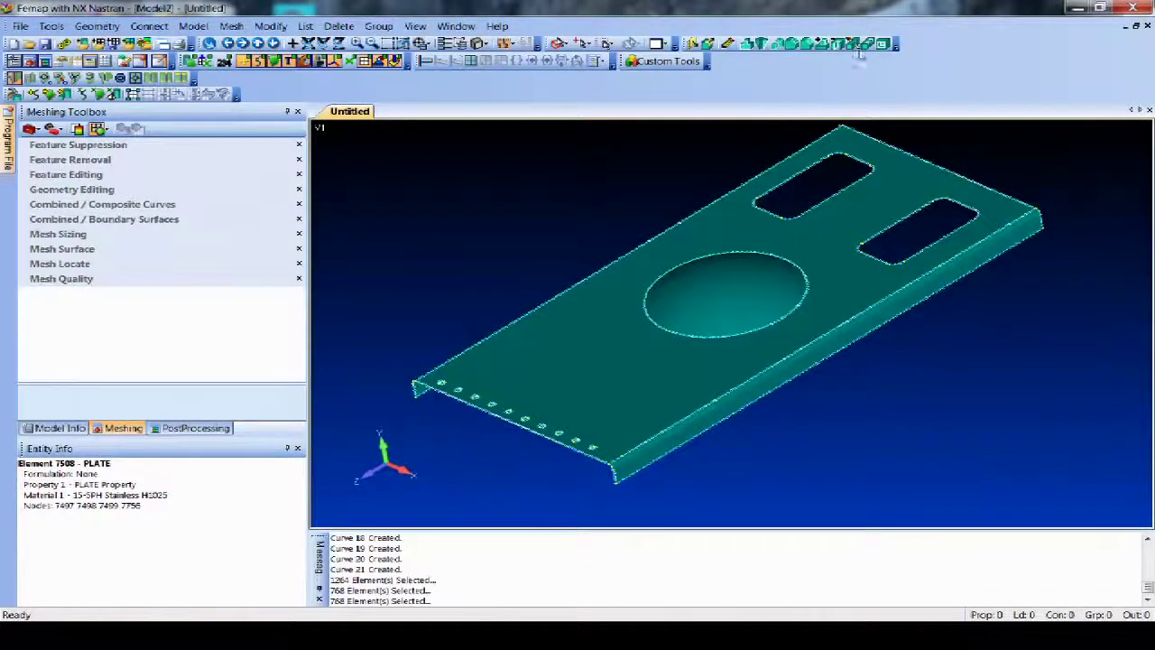
pyautogui.click(865, 43)
pyautogui.hotkey('ctrl', 'a')
pyautogui.press('Return')
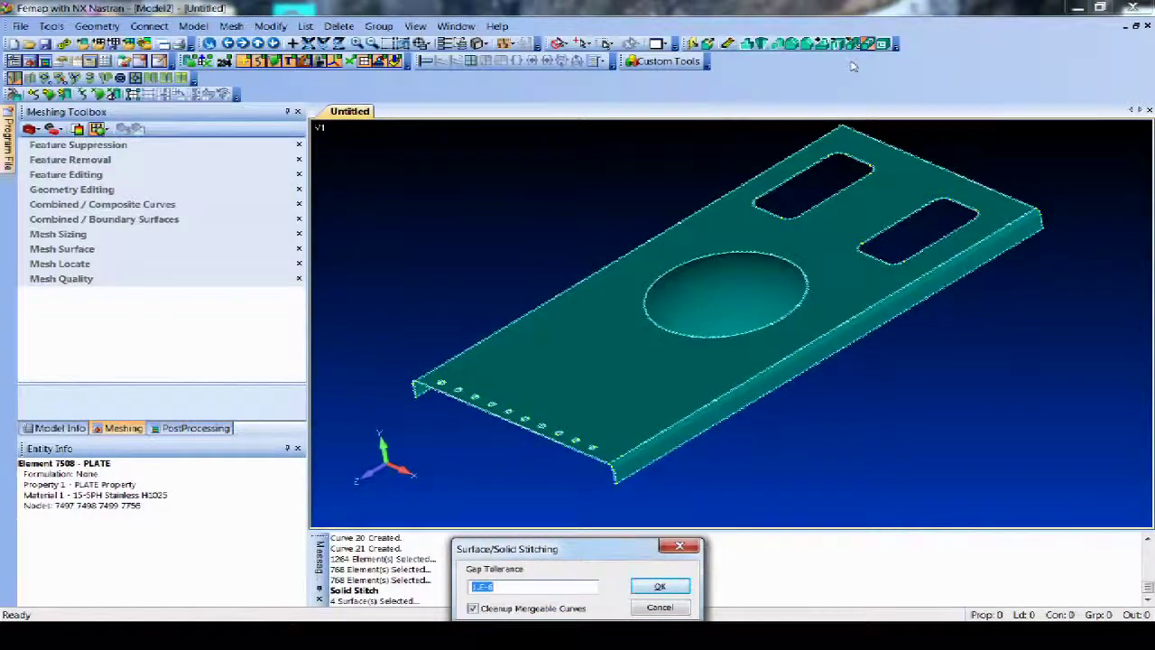
pyautogui.press('Return')
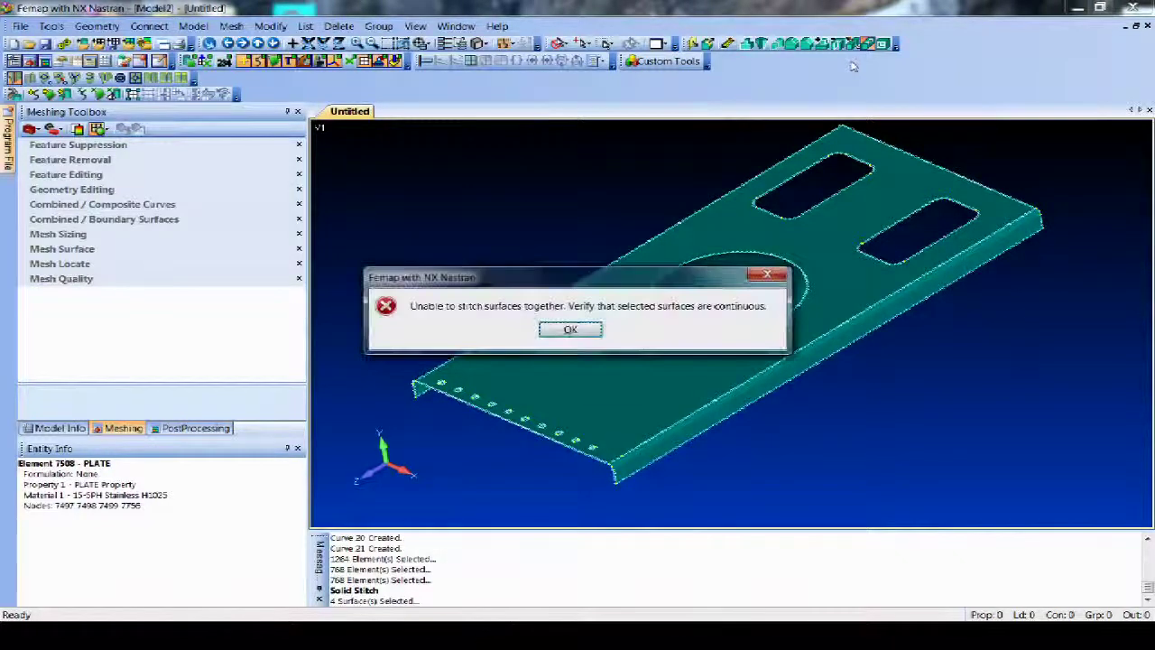
pyautogui.click(595, 330)
# Step: Stitch all four surfaces with a gap tolerance of 1.E-5, repeating the stitch until they form one connected sheet solid
pyautogui.click(868, 45)
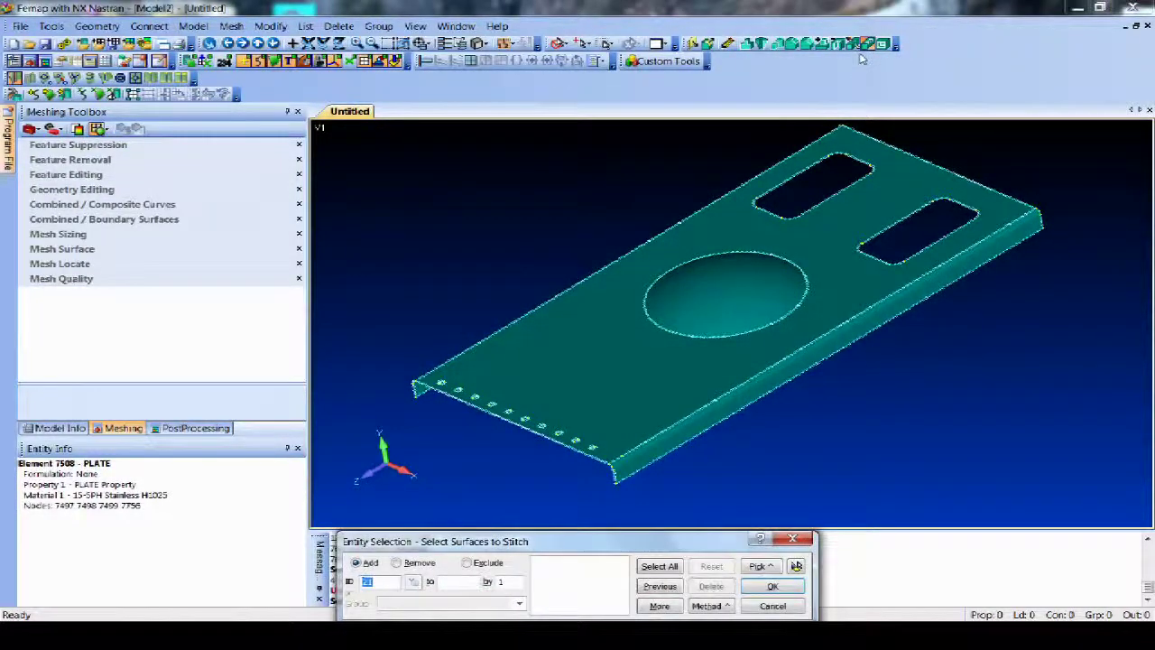
pyautogui.press('Return')
pyautogui.write('1.E-5')
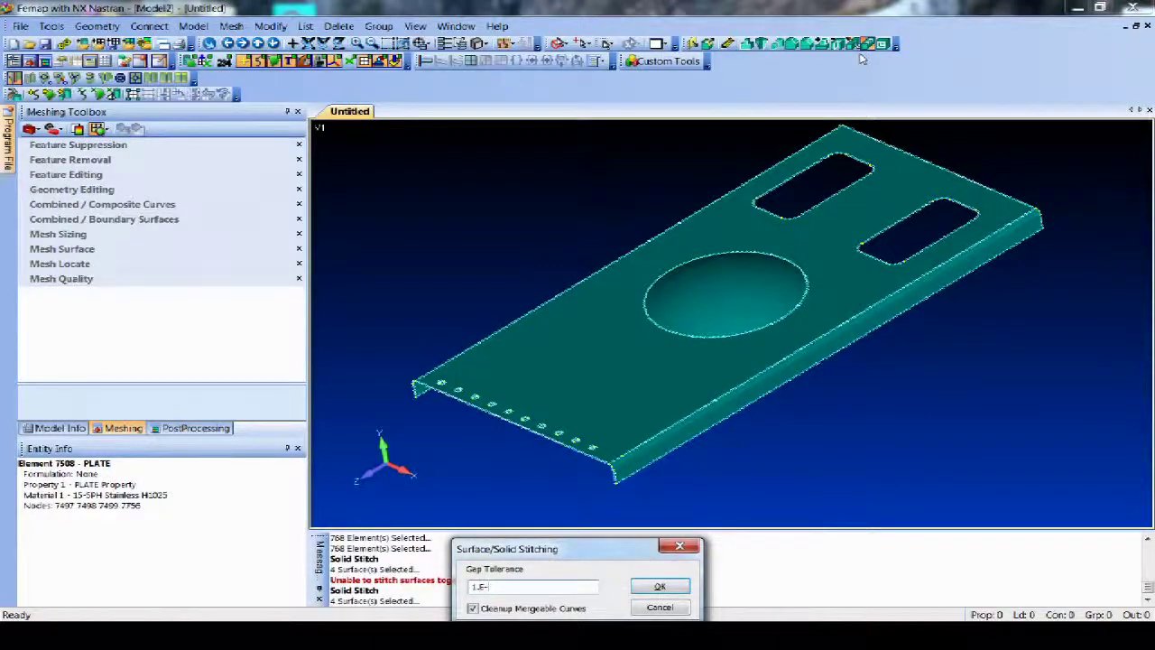
pyautogui.press('Return')
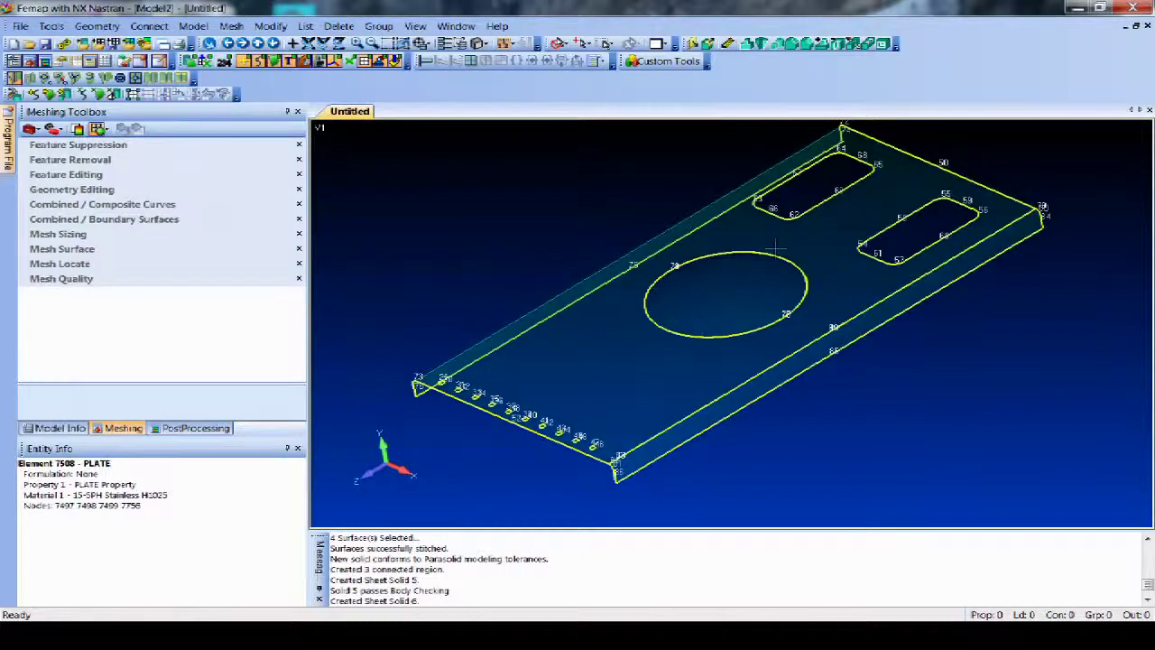
pyautogui.click(869, 45)
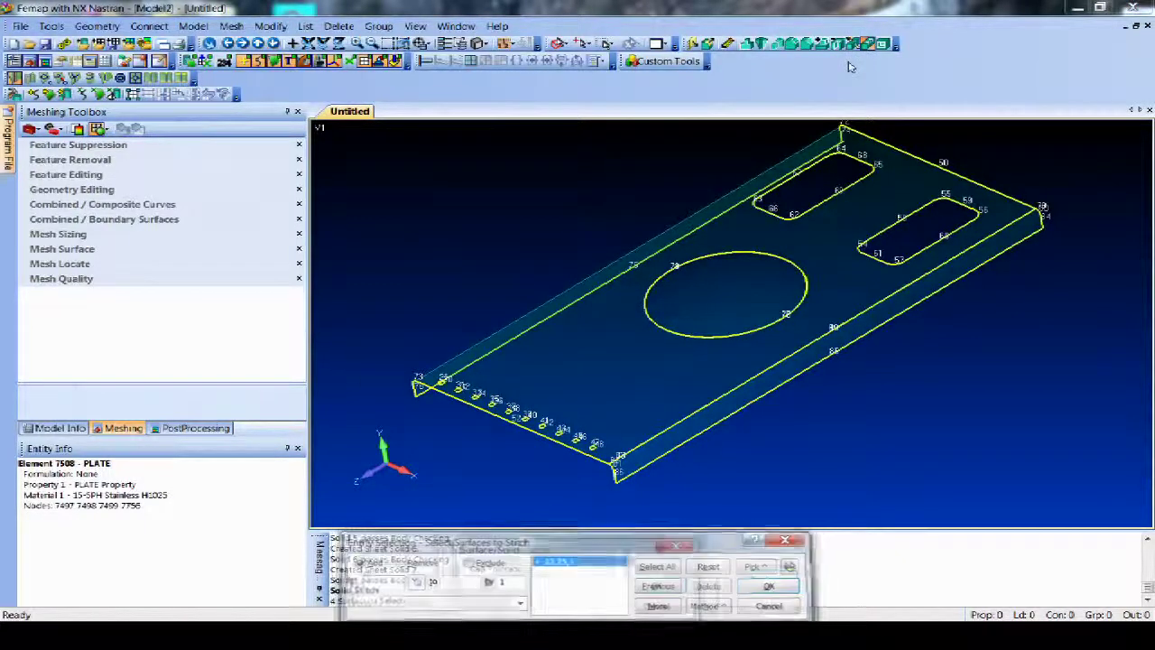
pyautogui.write('1.E-5')
pyautogui.press('Return')
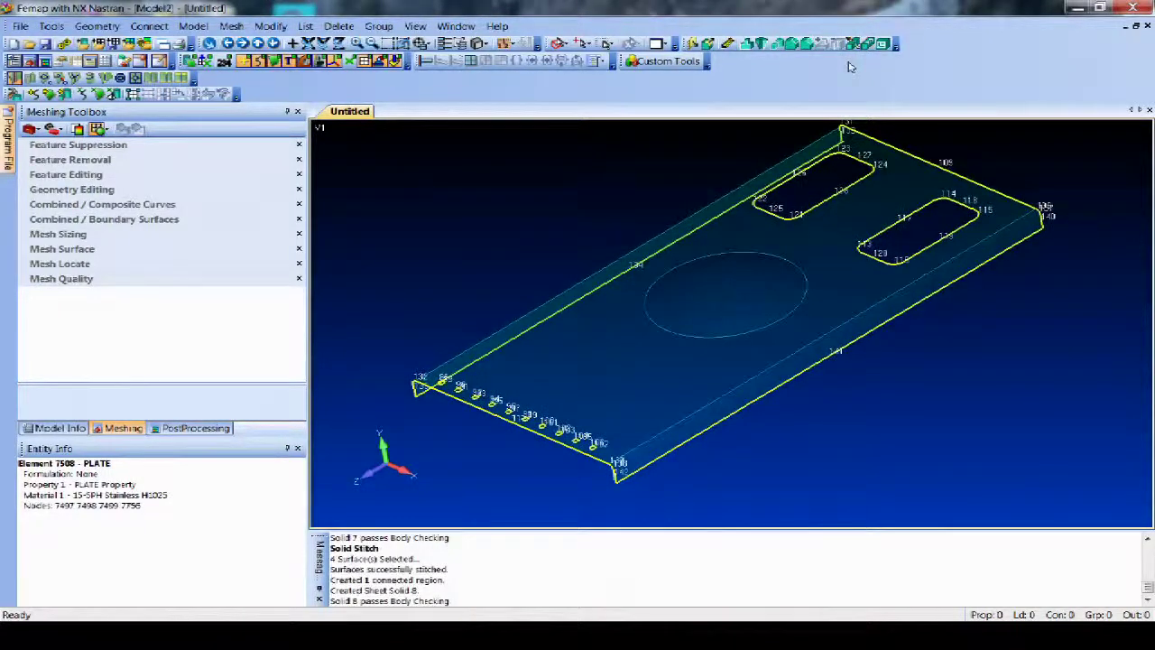
# Step: Split the near side flange face between two points, snapping the split locations to existing points along its bend
pyautogui.moveTo(783, 367)
pyautogui.mouseDown(button='middle')
pyautogui.moveTo(1001, 361)
pyautogui.moveTo(903, 413)
pyautogui.moveTo(913, 347)
pyautogui.moveTo(938, 384)
pyautogui.mouseUp(button='middle')
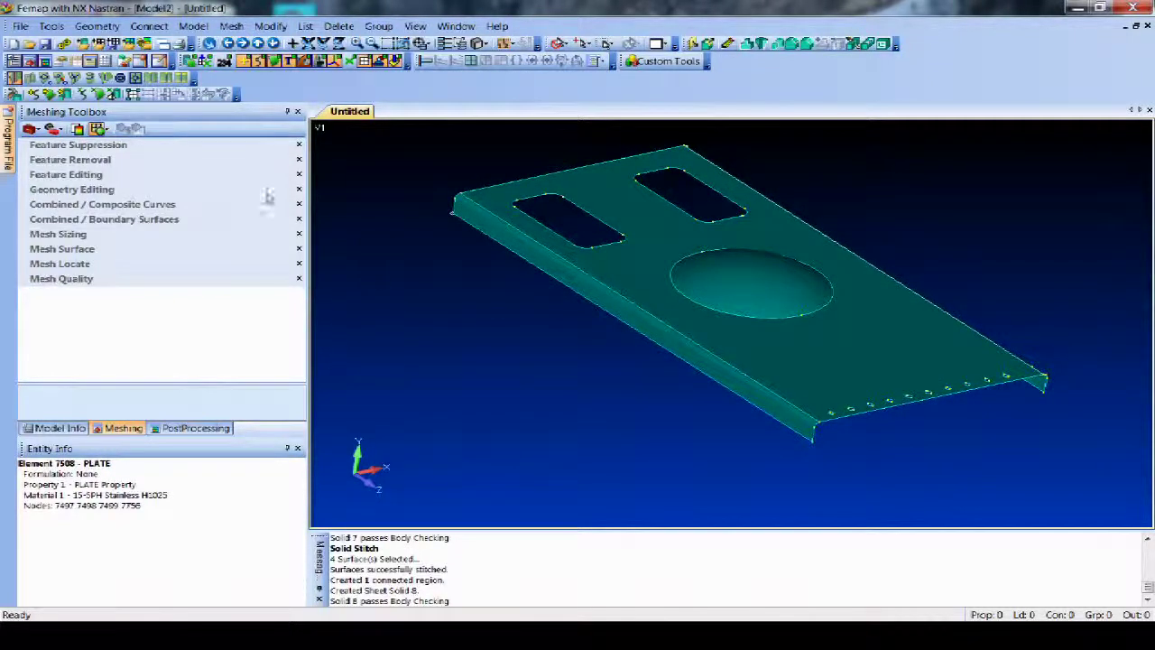
pyautogui.click(106, 77)
pyautogui.click(554, 297)
pyautogui.press('Return')
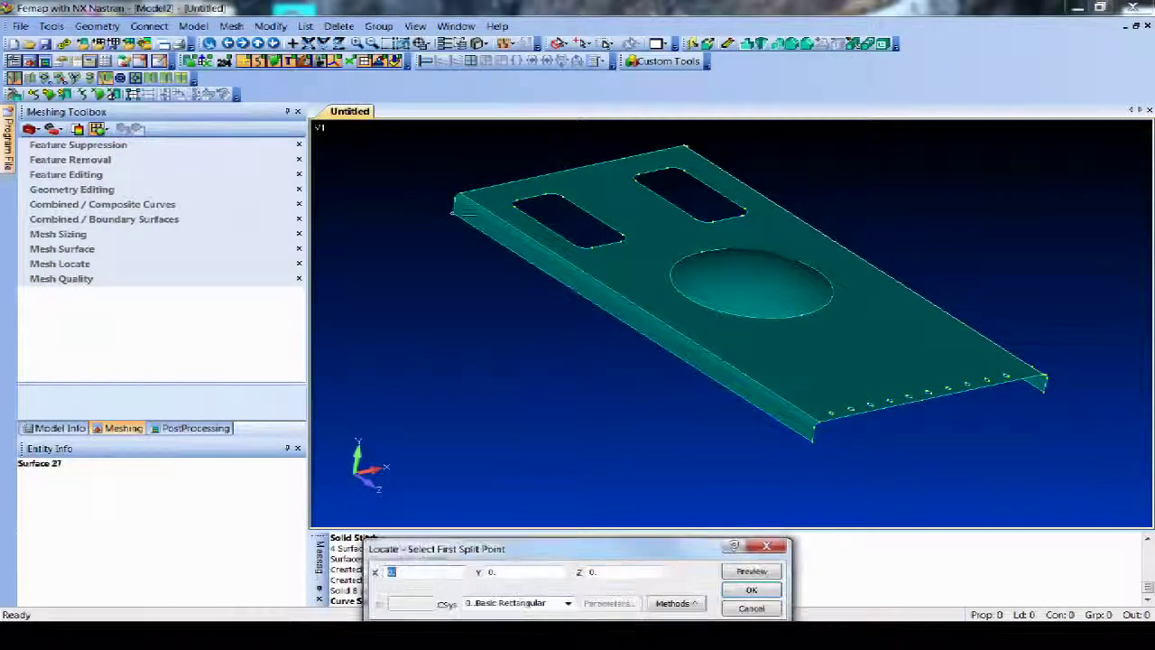
pyautogui.rightClick(411, 193)
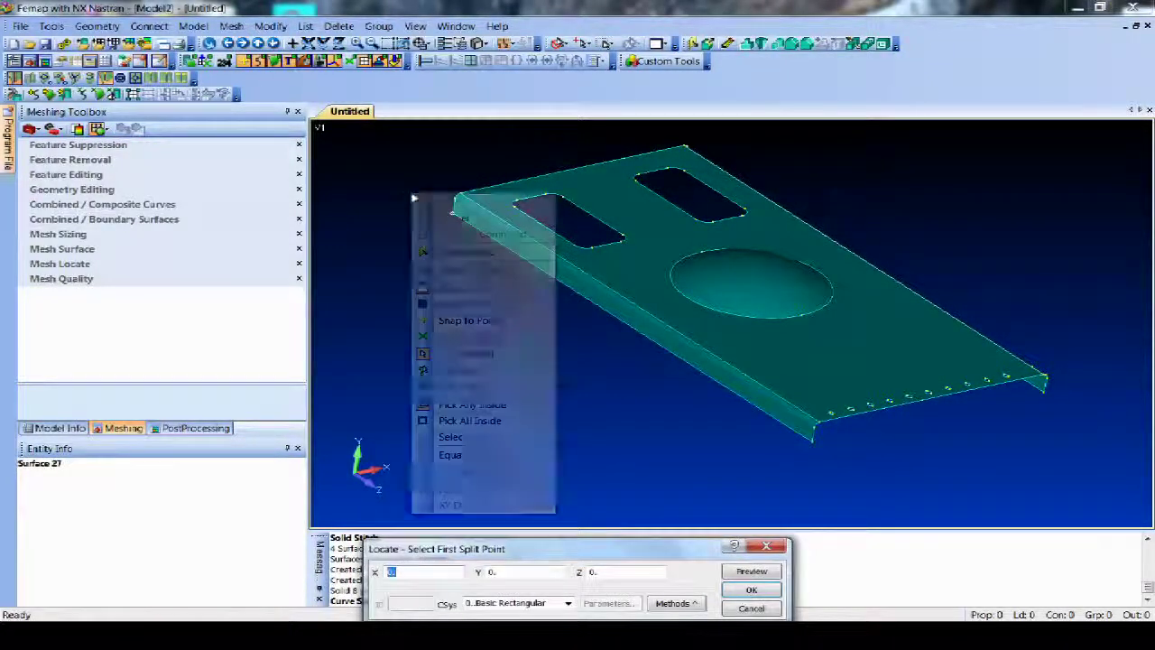
pyautogui.click(510, 322)
pyautogui.click(790, 417)
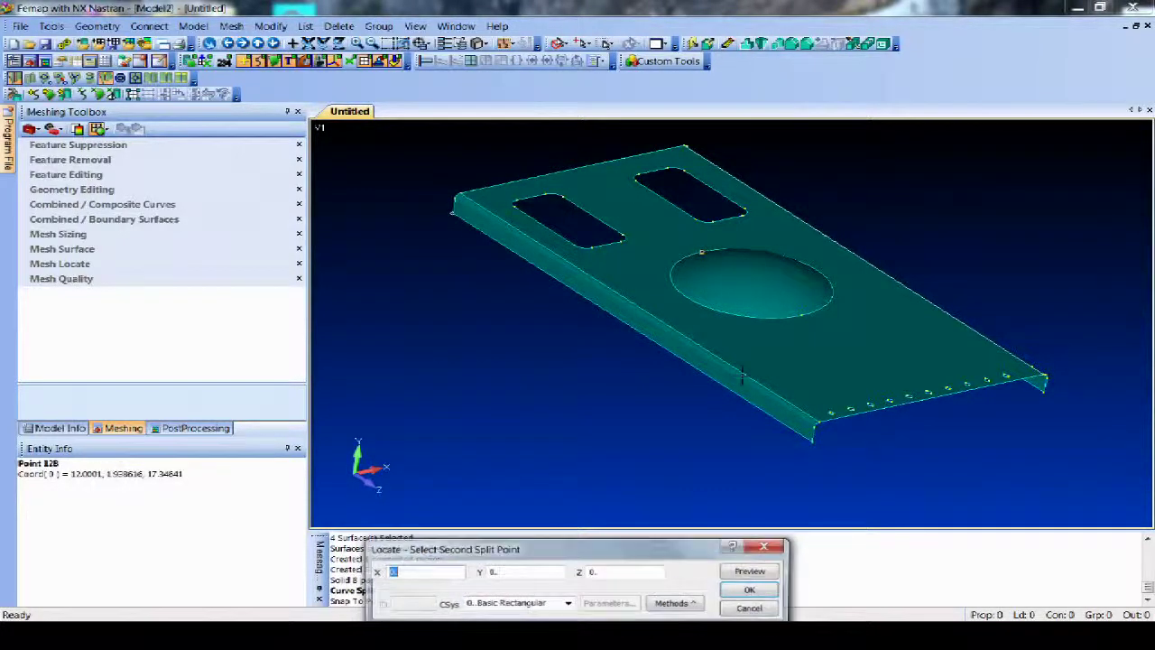
pyautogui.click(791, 417)
pyautogui.click(751, 590)
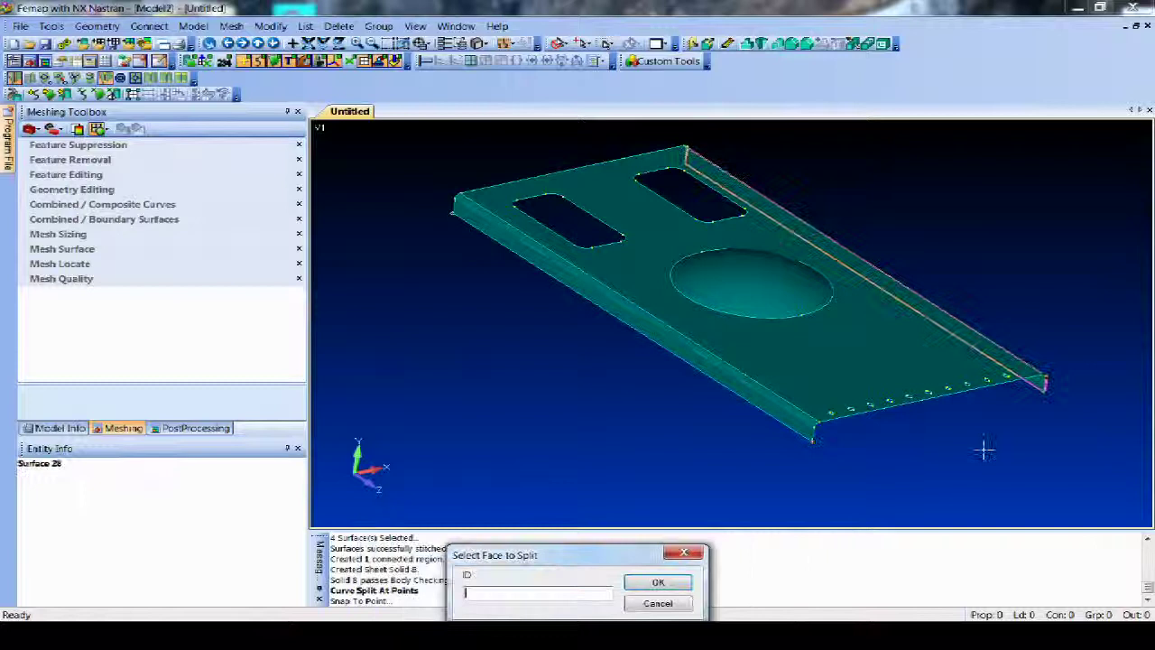
# Step: Split the opposite side flange face between the two existing points at the ends of its bend
pyautogui.moveTo(982, 449); pyautogui.dragTo(719, 439, button='middle')
pyautogui.doubleClick(686, 372)
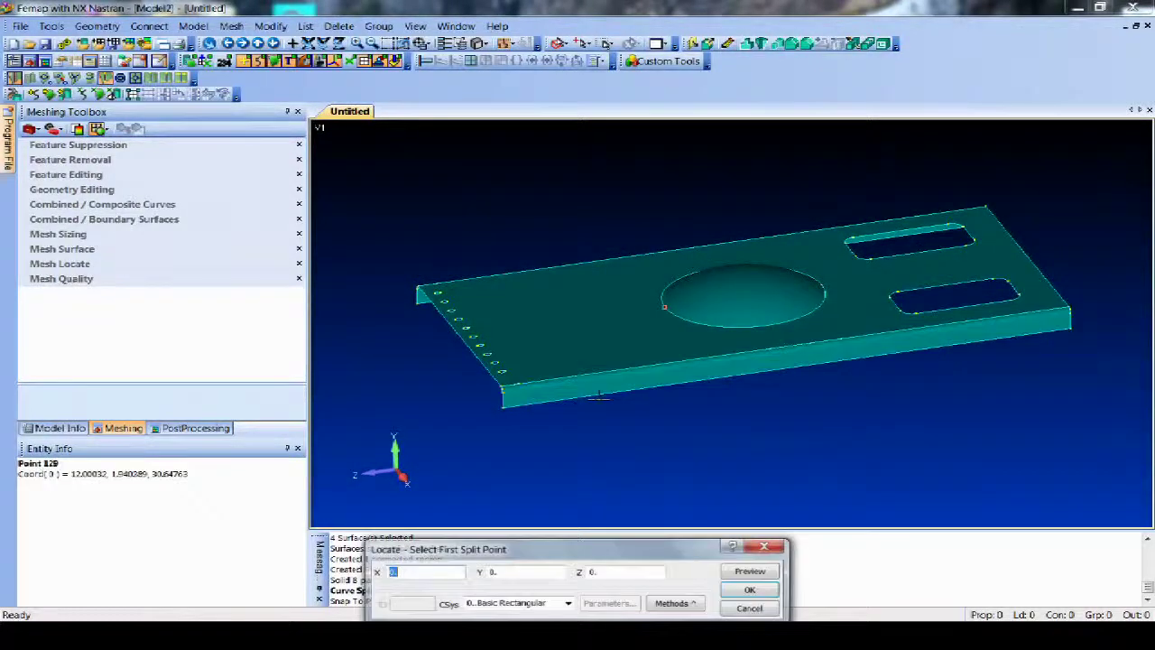
pyautogui.click(507, 396)
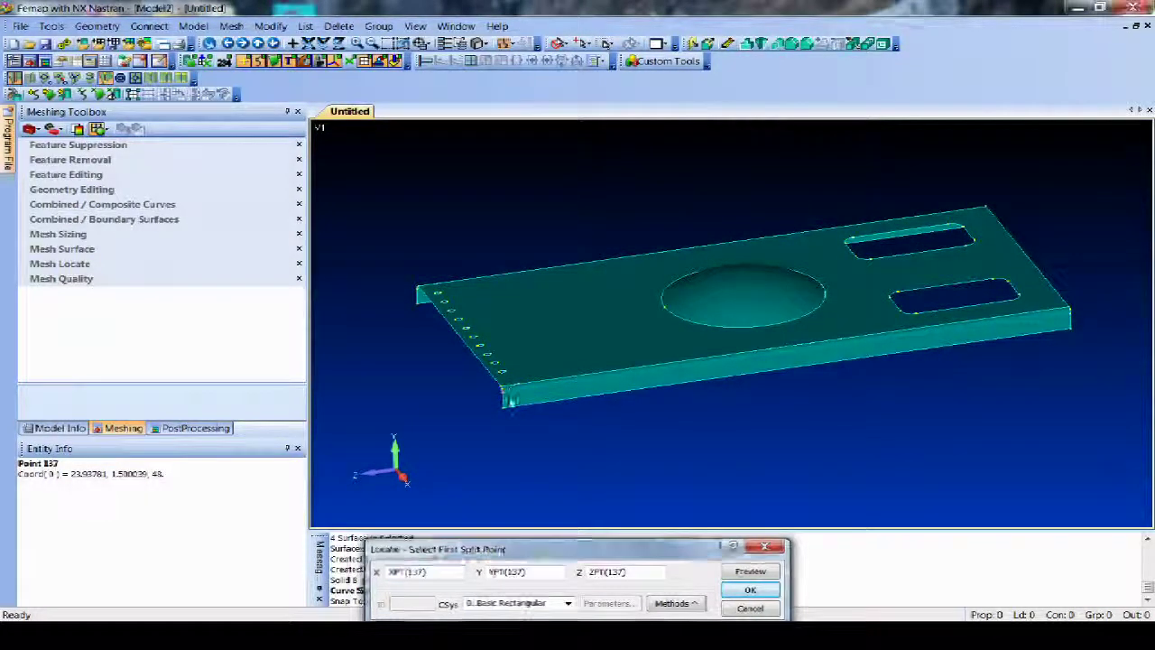
pyautogui.press('Return')
pyautogui.click(1073, 317)
pyautogui.press('Return')
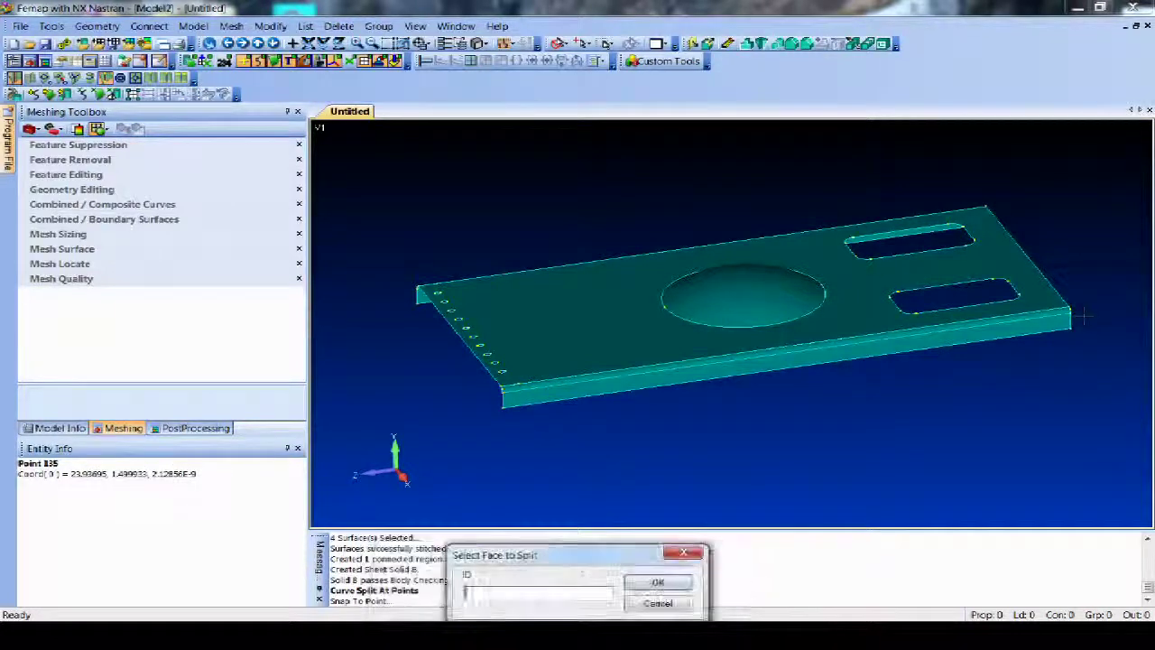
pyautogui.click(681, 599)
# Step: Apply a mesh size to all surfaces using the proposed element size and the default automatic sizing options
pyautogui.moveTo(695, 437); pyautogui.dragTo(984, 488, button='middle')
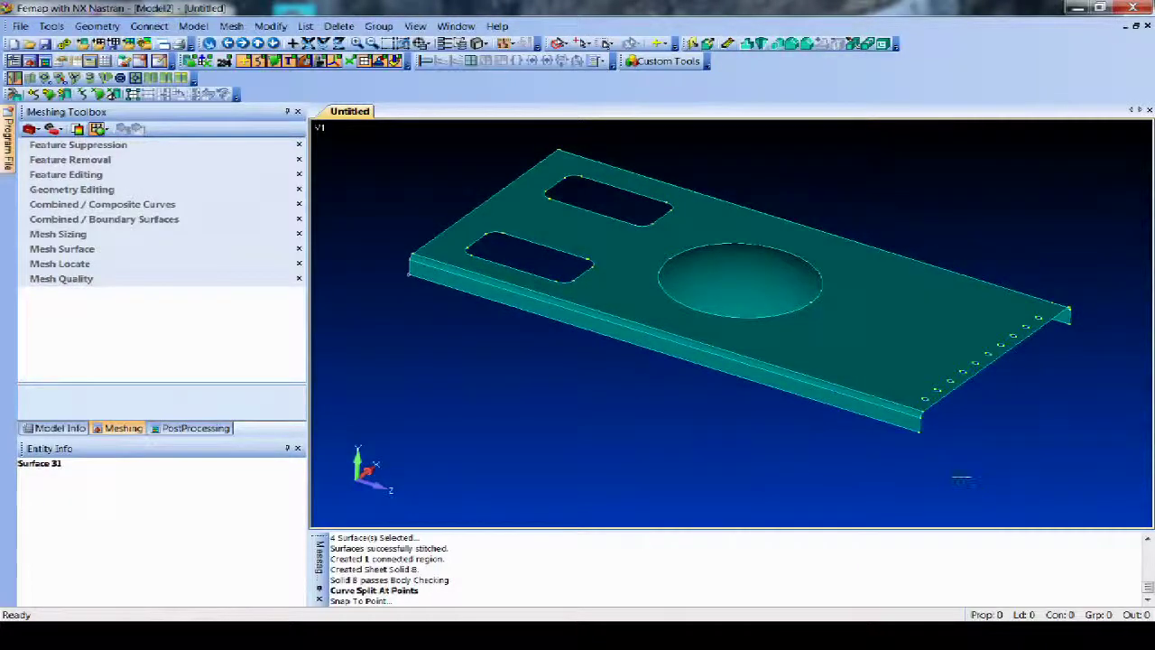
pyautogui.keyDown('ctrl'); pyautogui.moveTo(981, 418); pyautogui.dragTo(972, 442, button='middle'); pyautogui.keyUp('ctrl')
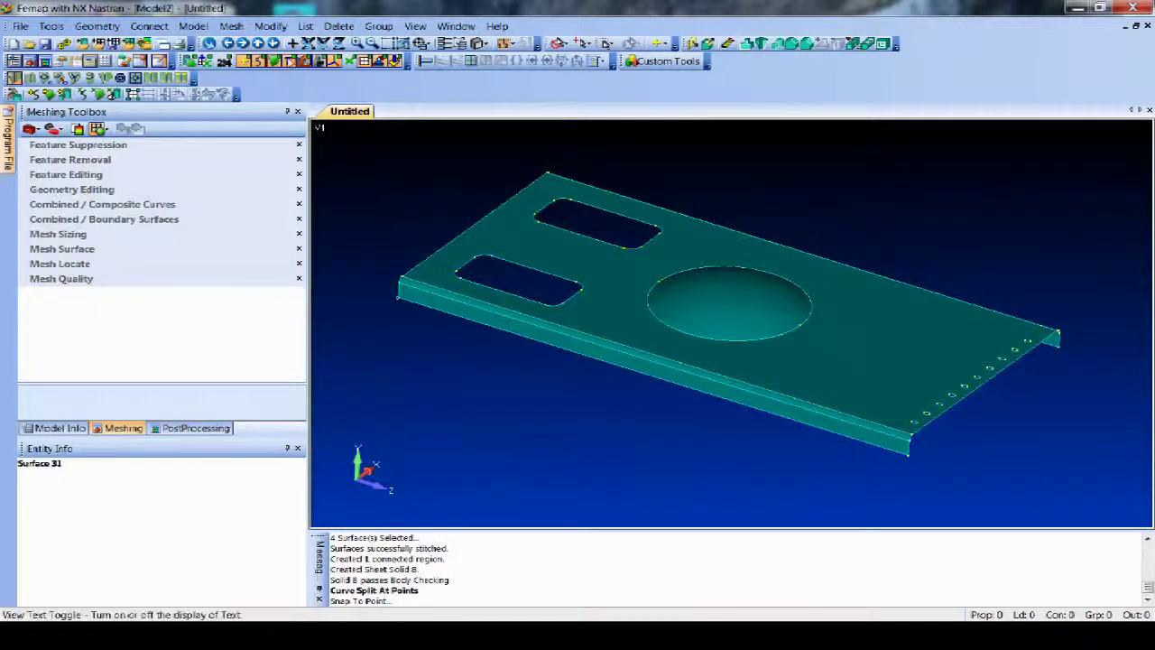
pyautogui.click(231, 25)
pyautogui.moveTo(298, 58)
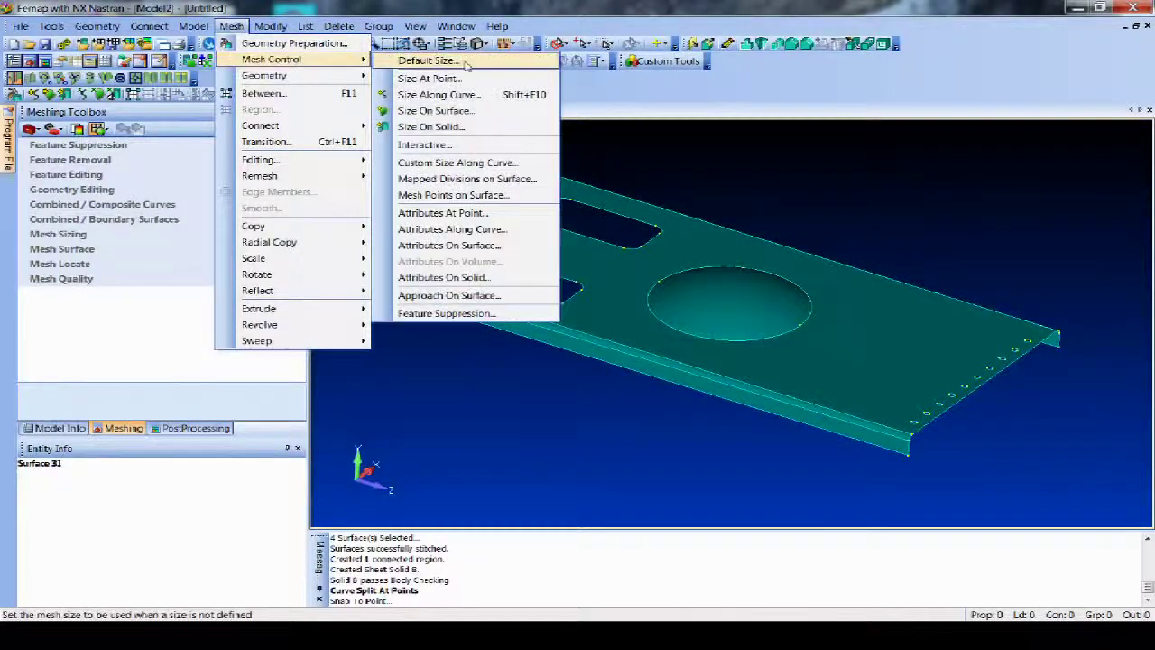
pyautogui.click(461, 112)
pyautogui.press('Return')
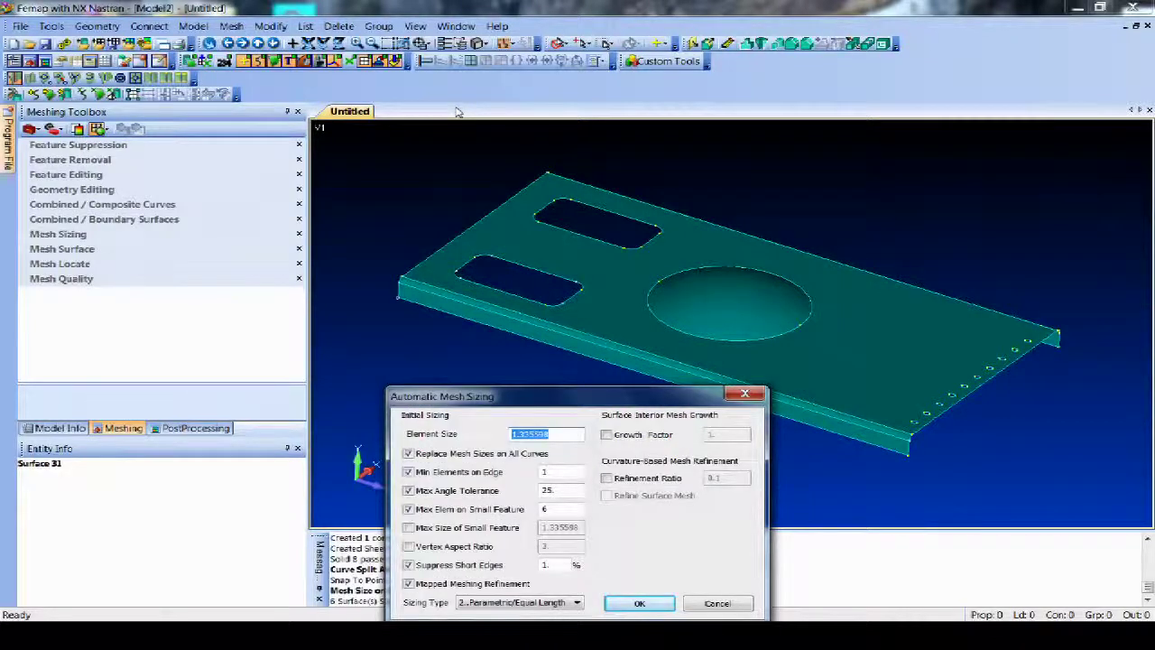
pyautogui.press('Return')
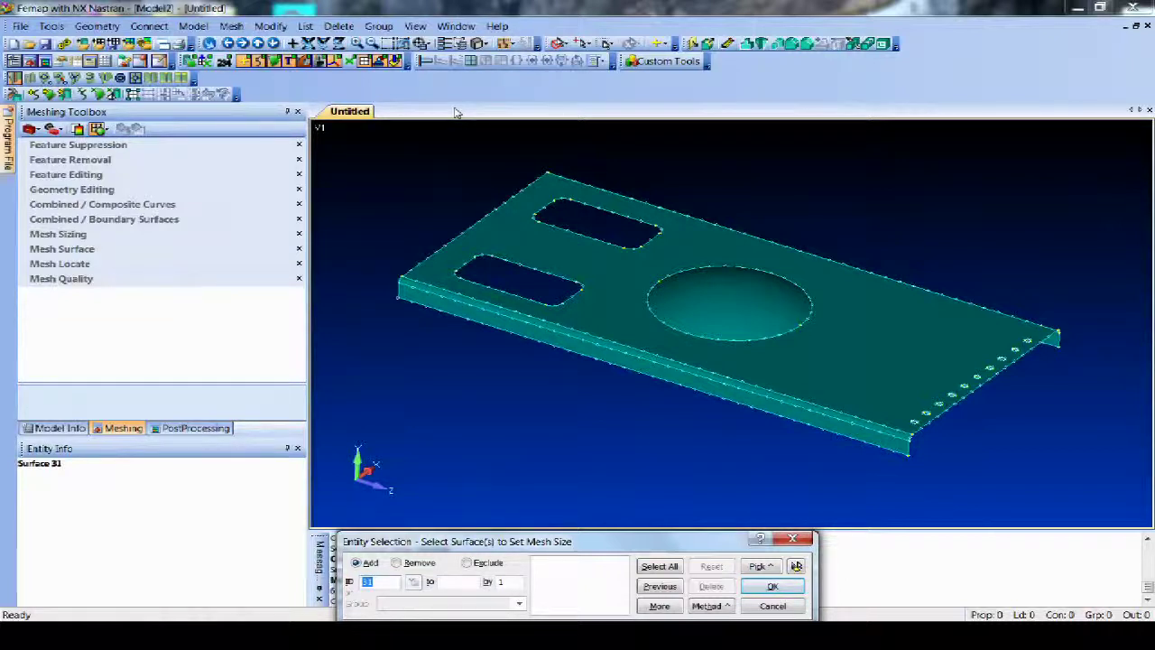
pyautogui.press('Return')
# Step: Mesh all surfaces with quad elements, assigning the PLATE property and keeping mapped meshing on
pyautogui.click(231, 25)
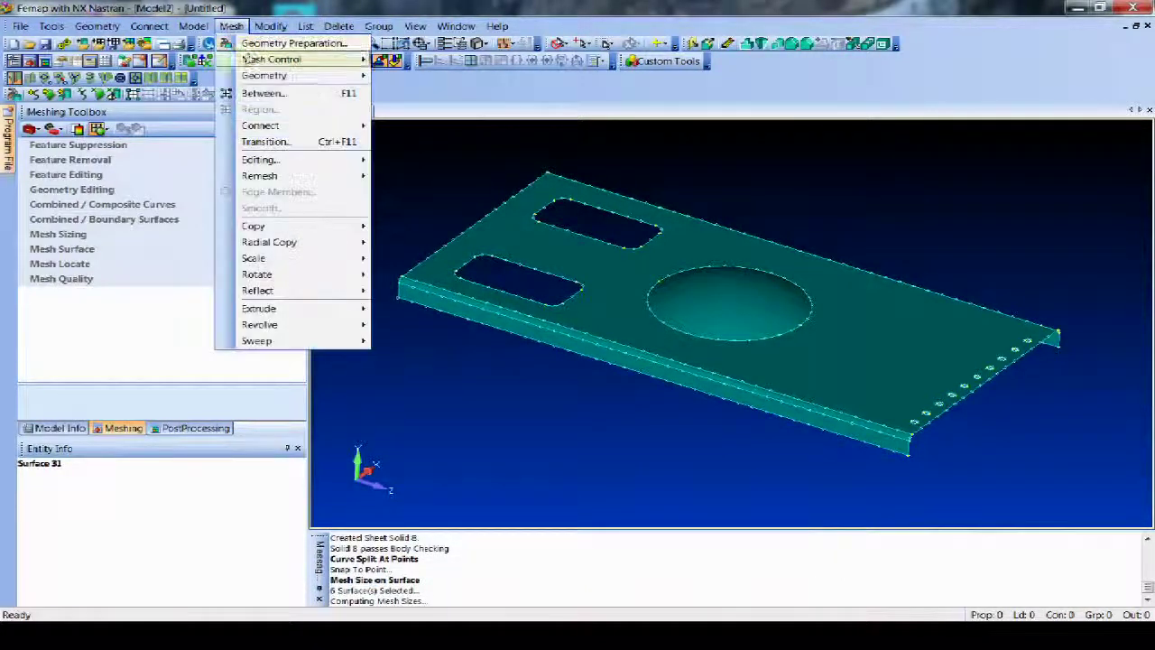
pyautogui.moveTo(262, 75)
pyautogui.click(431, 109)
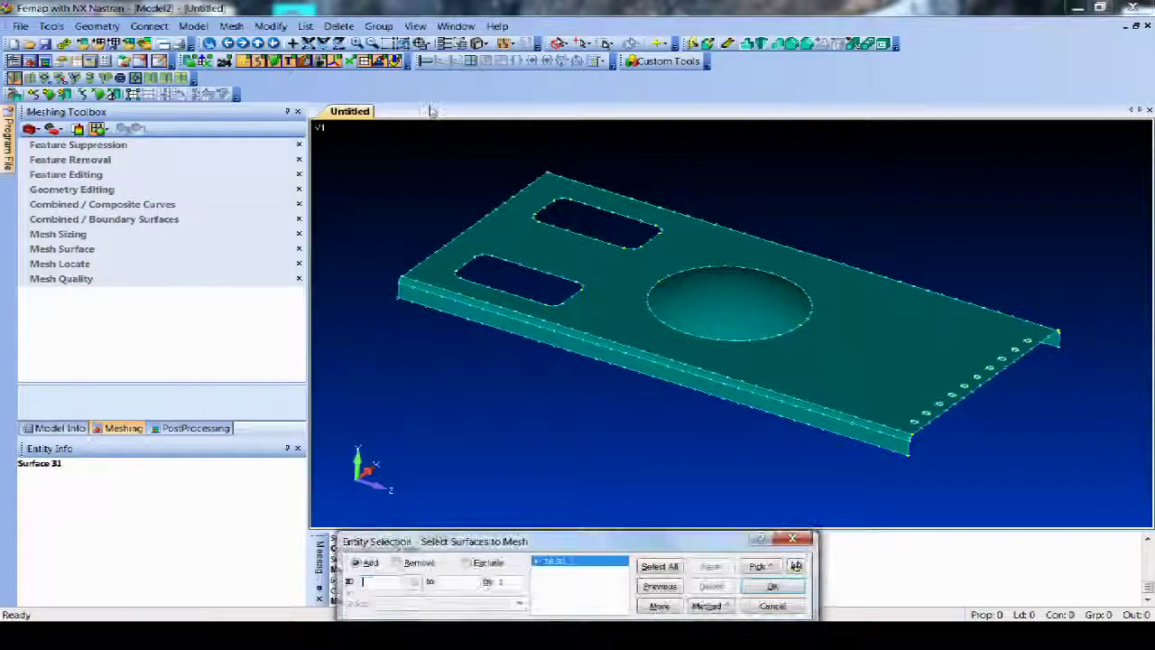
pyautogui.press('Return')
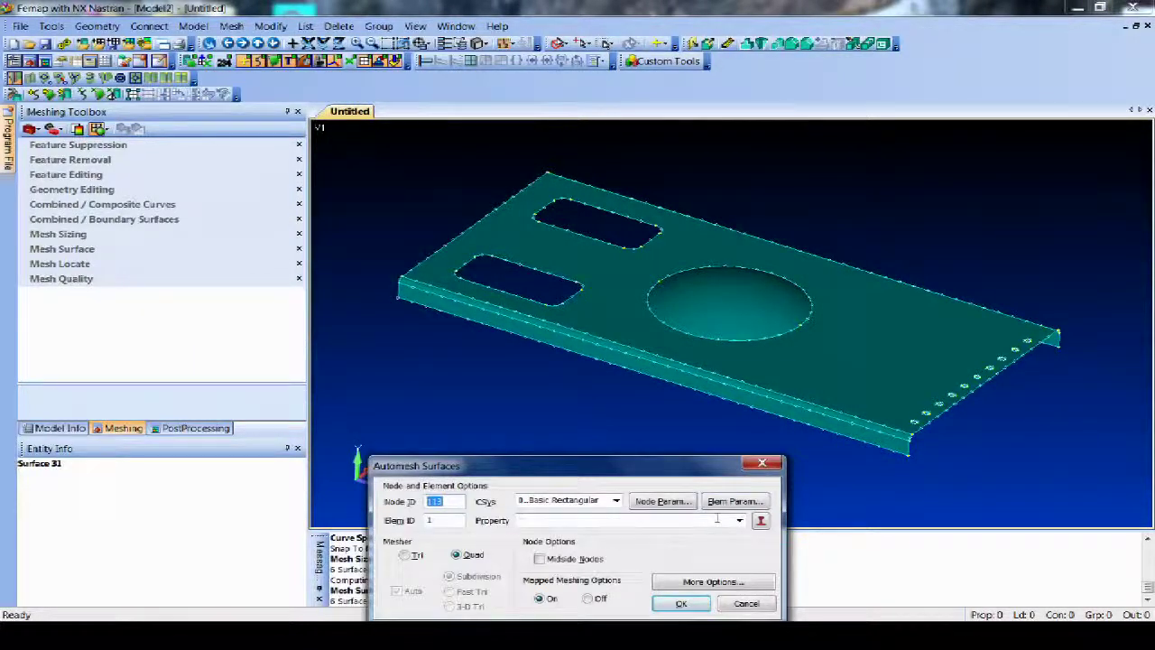
pyautogui.click(739, 519)
pyautogui.click(739, 520)
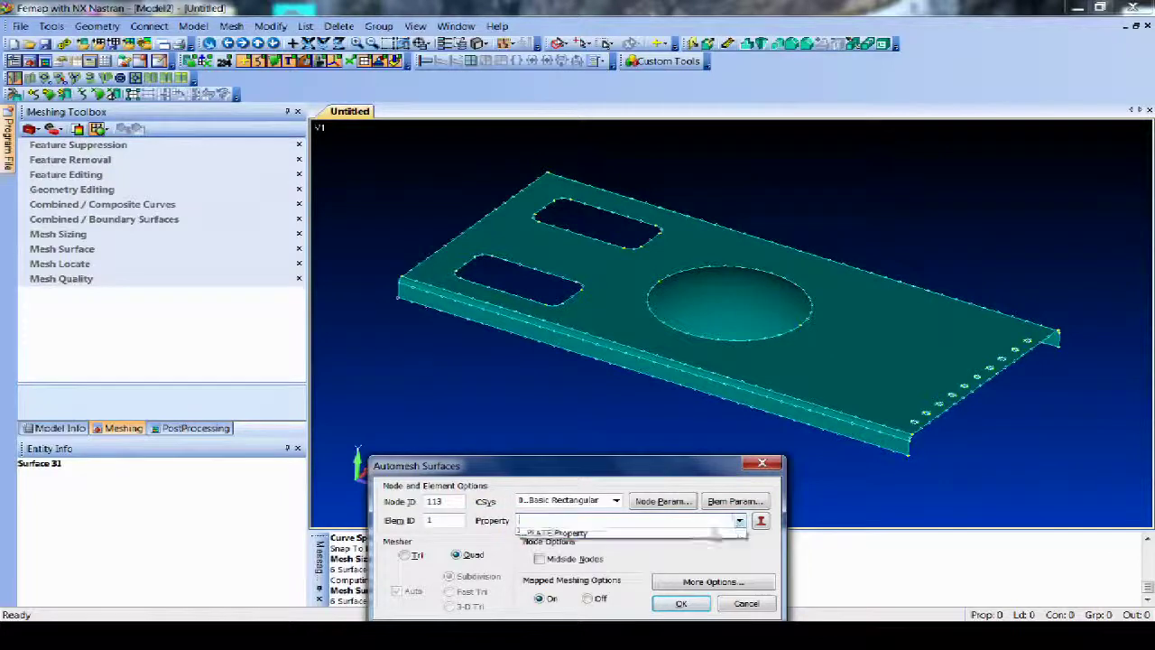
pyautogui.click(704, 538)
pyautogui.click(696, 603)
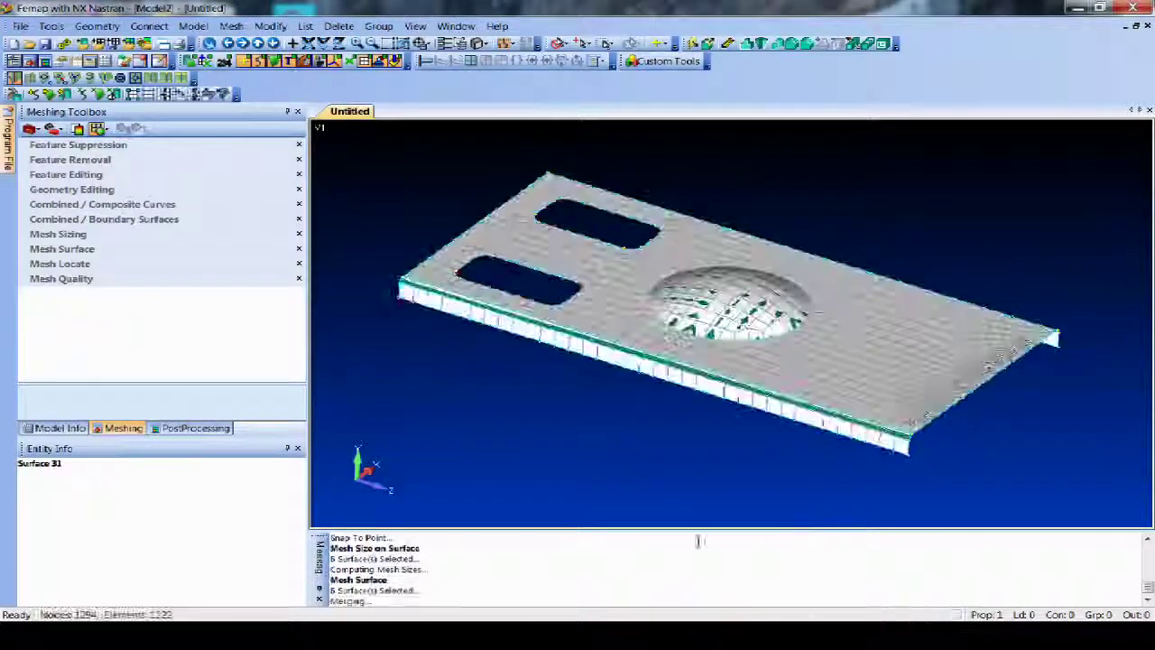
# Step: Remove the first three small holes at the plate's end edge using loop Feature Removal with Add Surface Mesh Point enabled
pyautogui.moveTo(739, 393)
pyautogui.mouseDown(button='middle')
pyautogui.moveTo(745, 418)
pyautogui.moveTo(753, 379)
pyautogui.mouseUp(button='middle')
pyautogui.keyDown('ctrl'); pyautogui.moveTo(900, 407); pyautogui.dragTo(729, 341, button='middle'); pyautogui.keyUp('ctrl')
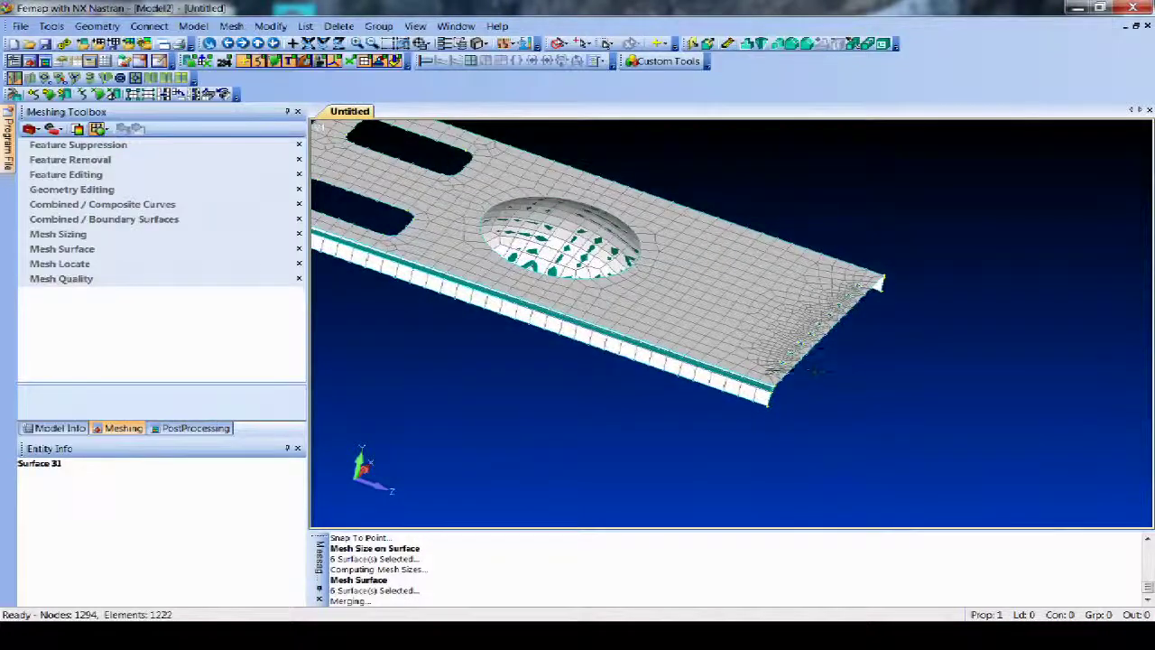
pyautogui.keyDown('shift'); pyautogui.moveTo(864, 320); pyautogui.dragTo(865, 416, button='middle'); pyautogui.keyUp('shift')
pyautogui.scroll(5, 858, 353)
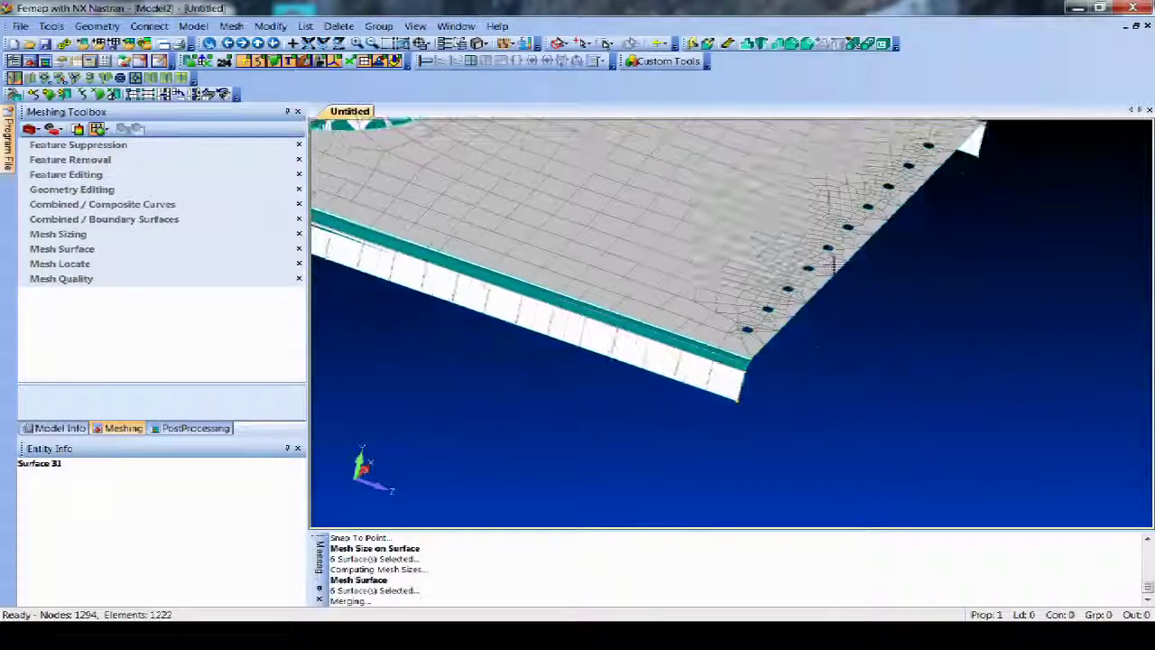
pyautogui.keyDown('ctrl'); pyautogui.moveTo(911, 361); pyautogui.dragTo(762, 337, button='middle'); pyautogui.keyUp('ctrl')
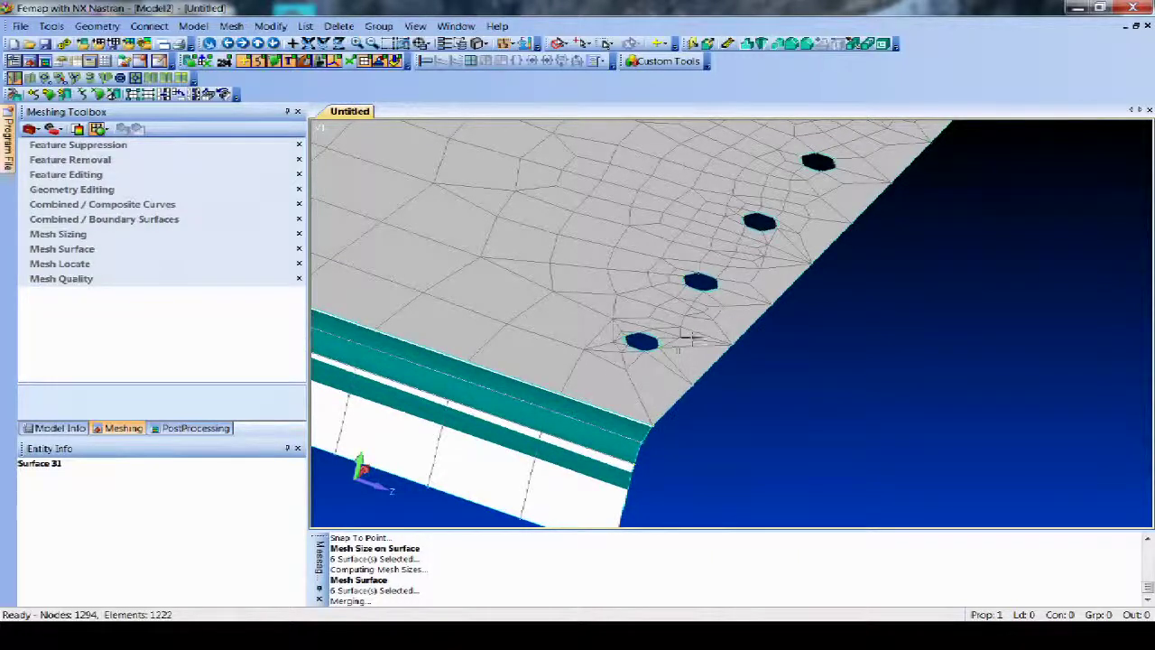
pyautogui.moveTo(738, 333); pyautogui.dragTo(801, 267, button='middle')
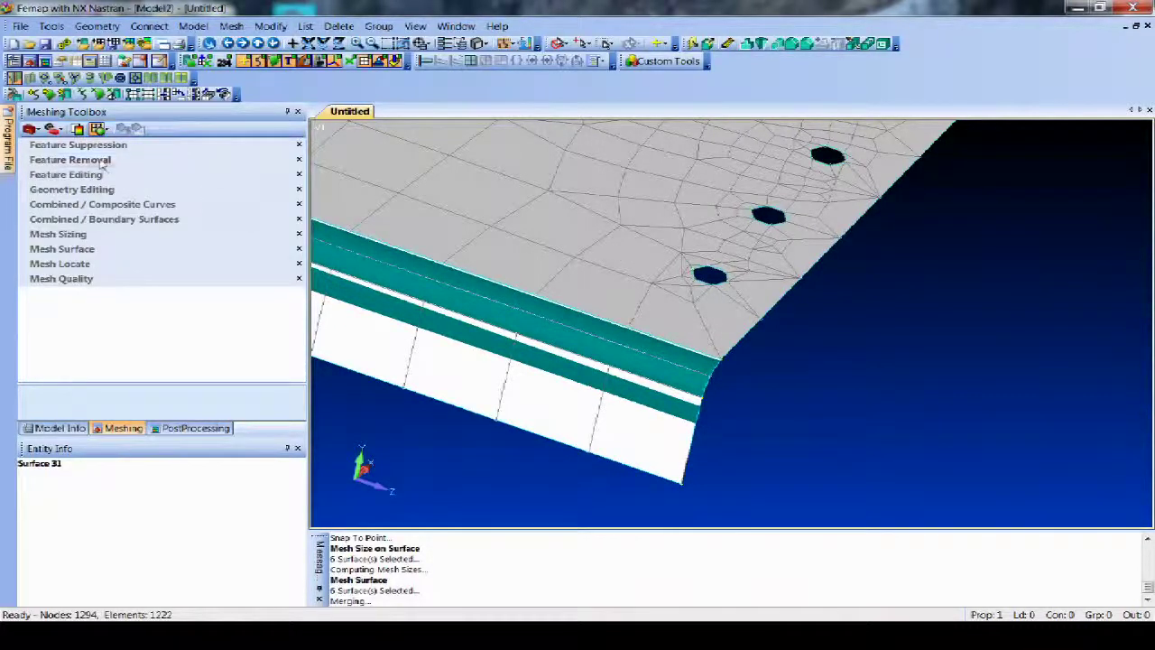
pyautogui.click(70, 160)
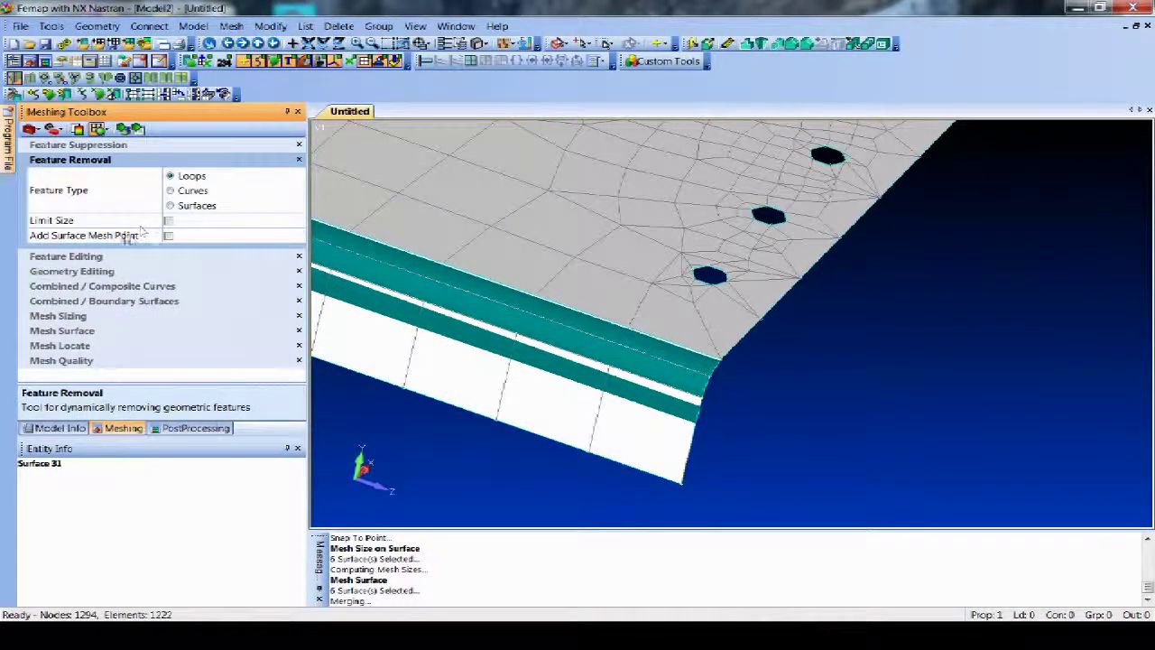
pyautogui.click(168, 235)
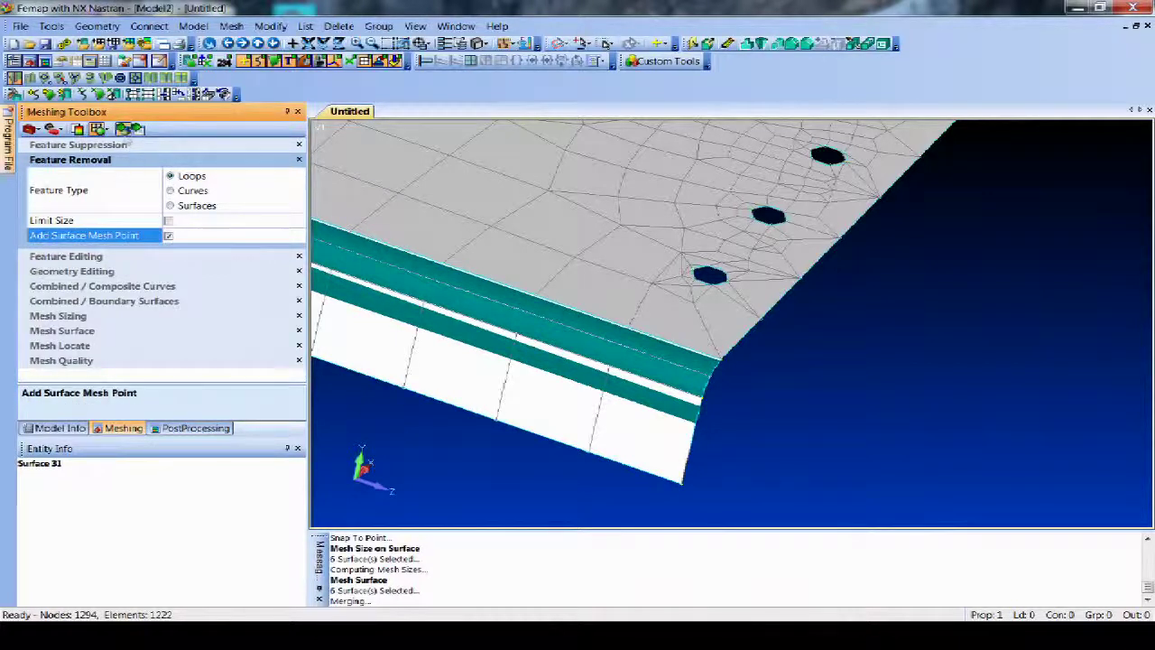
pyautogui.click(652, 284)
pyautogui.click(773, 225)
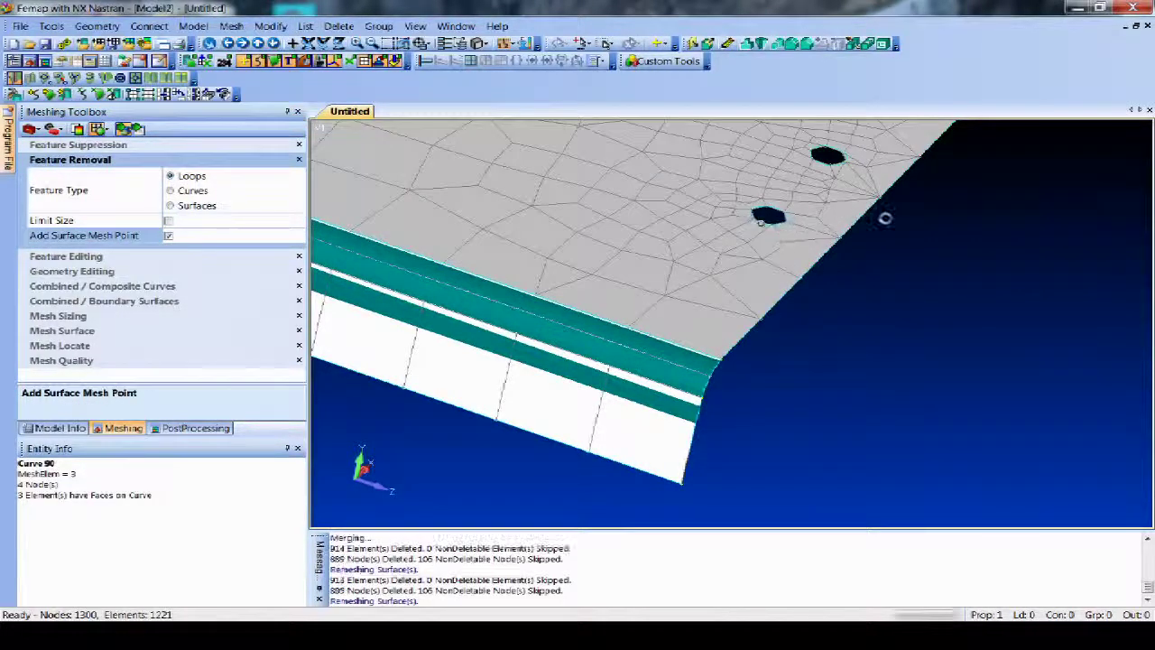
pyautogui.click(825, 158)
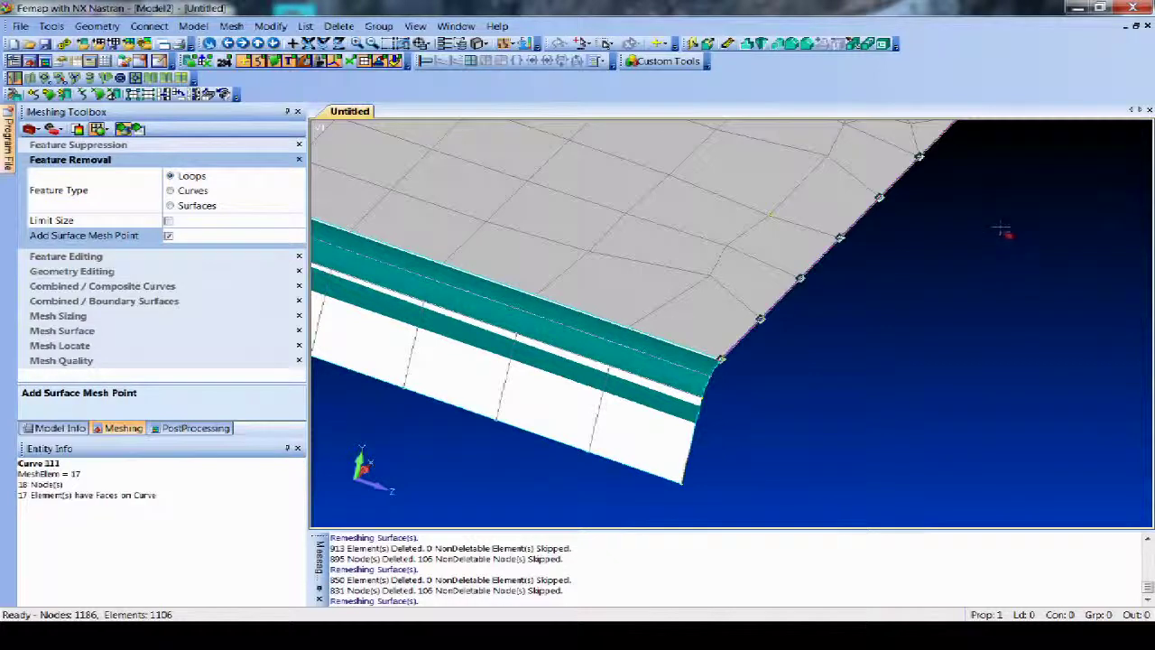
# Step: Remove the remaining seven small holes along the end edge, up to the far flange corner
pyautogui.keyDown('ctrl'); pyautogui.moveTo(1001, 230); pyautogui.dragTo(841, 443, button='middle'); pyautogui.keyUp('ctrl')
pyautogui.click(726, 340)
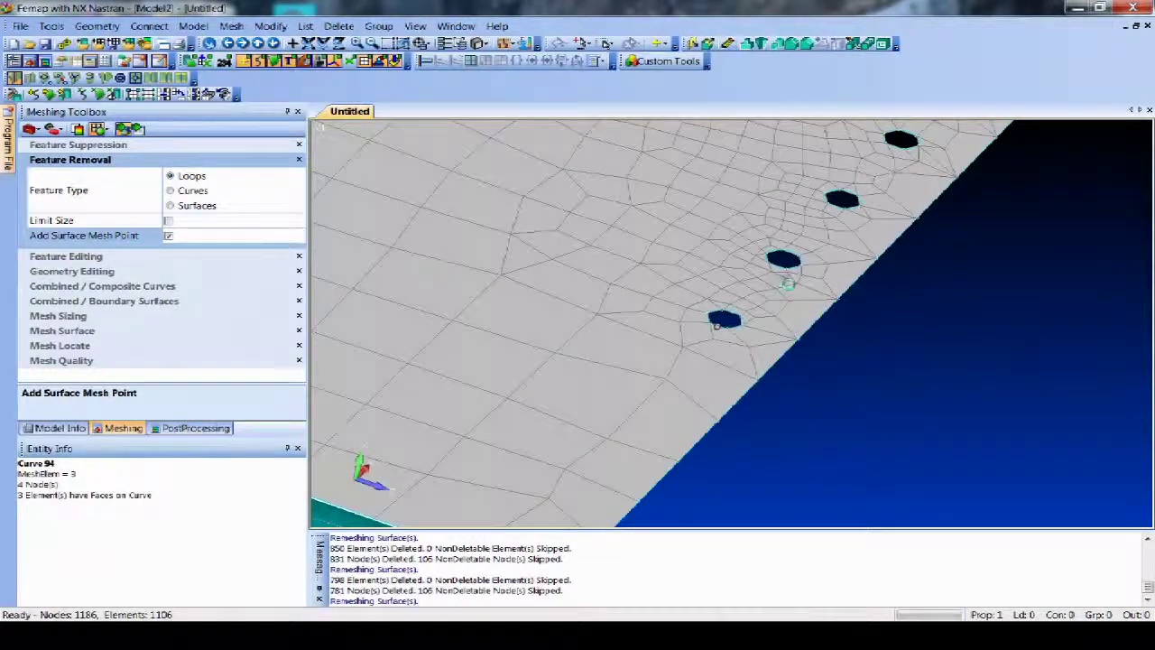
pyautogui.click(775, 271)
pyautogui.click(828, 208)
pyautogui.keyDown('ctrl'); pyautogui.moveTo(1015, 271); pyautogui.dragTo(859, 430, button='middle'); pyautogui.keyUp('ctrl')
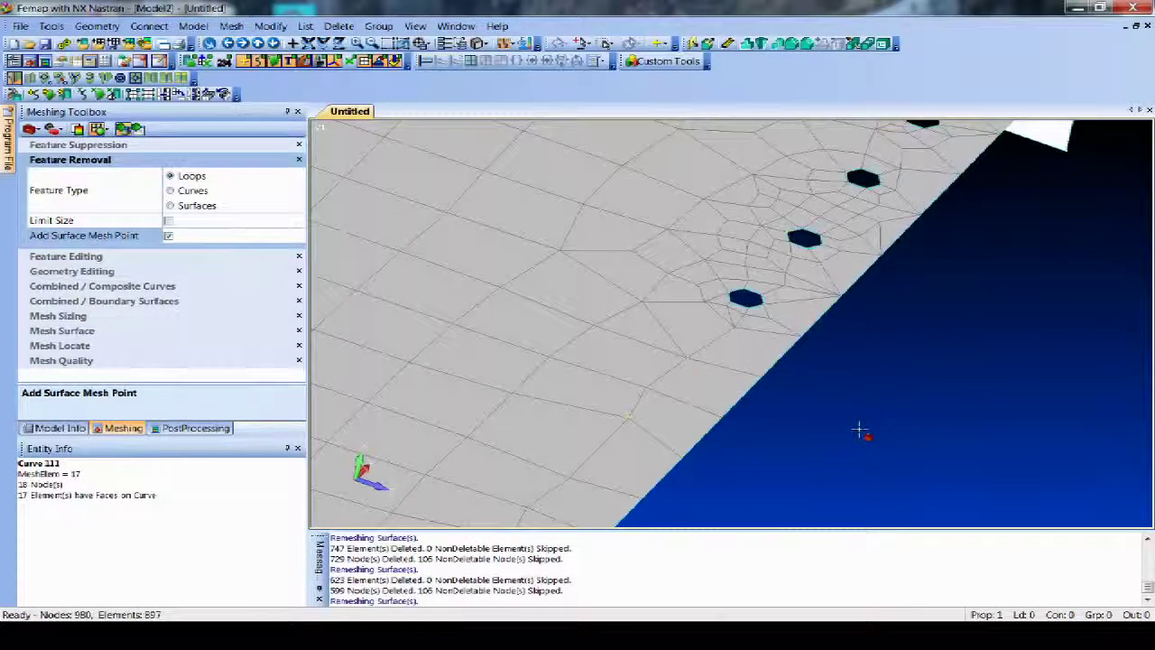
pyautogui.click(746, 298)
pyautogui.click(802, 238)
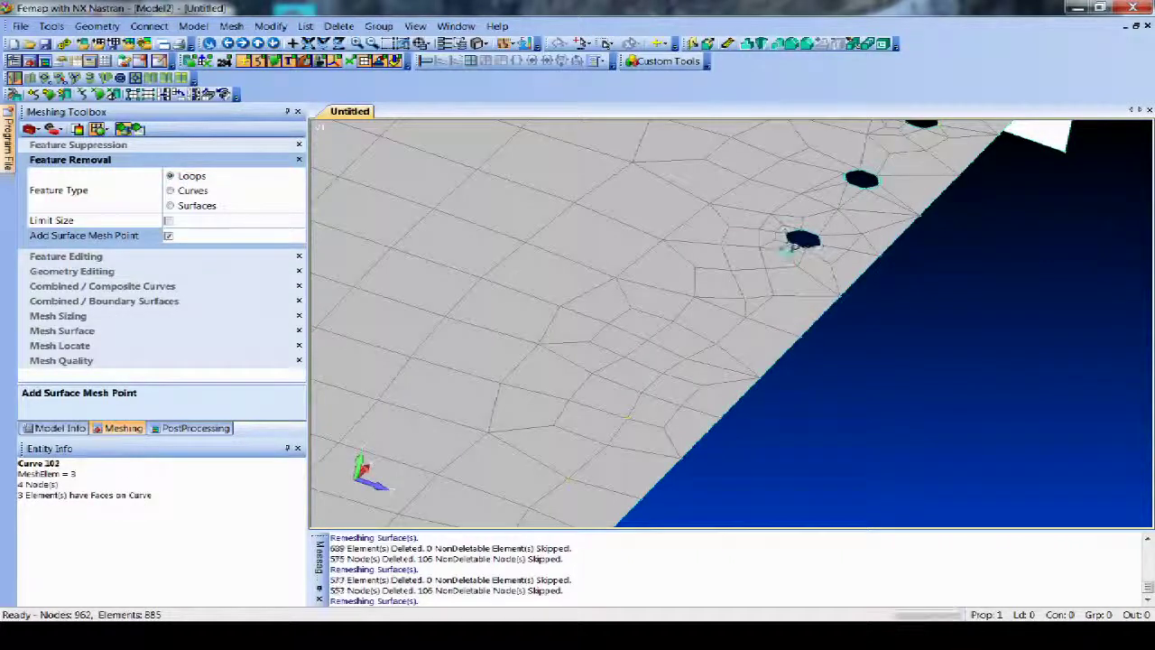
pyautogui.click(823, 197)
pyautogui.keyDown('ctrl'); pyautogui.moveTo(916, 148); pyautogui.dragTo(815, 267, button='middle'); pyautogui.keyUp('ctrl')
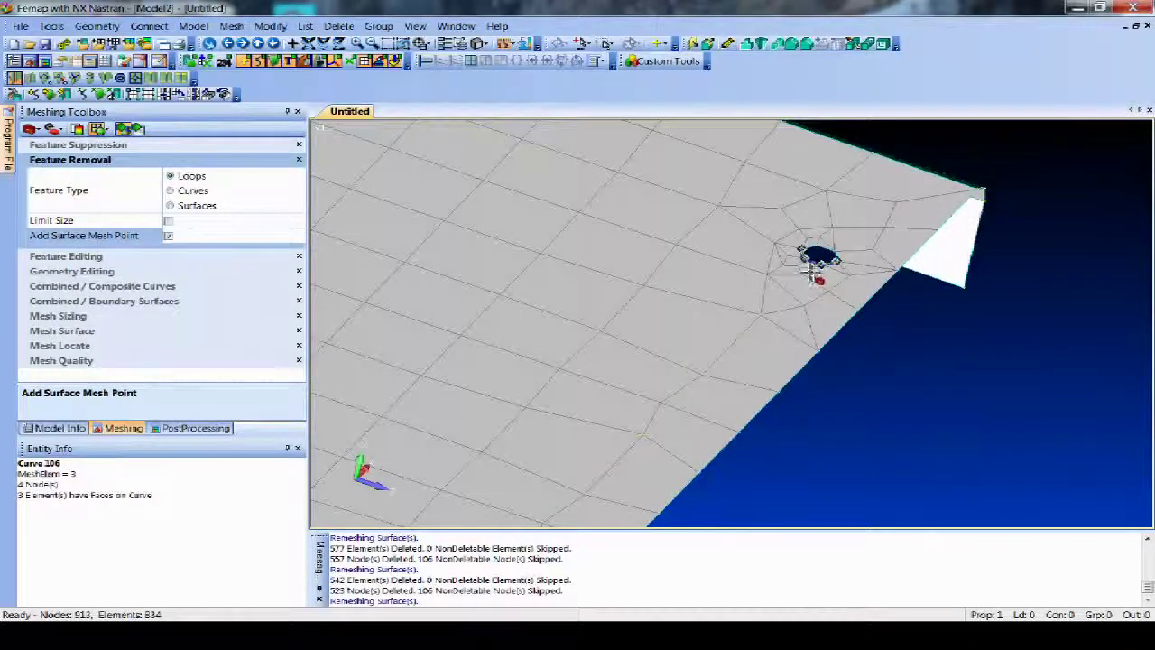
pyautogui.click(811, 271)
# Step: Turn off the geometry display so only the finished plate mesh is shown, and view the whole part
pyautogui.scroll(-3, 931, 340)
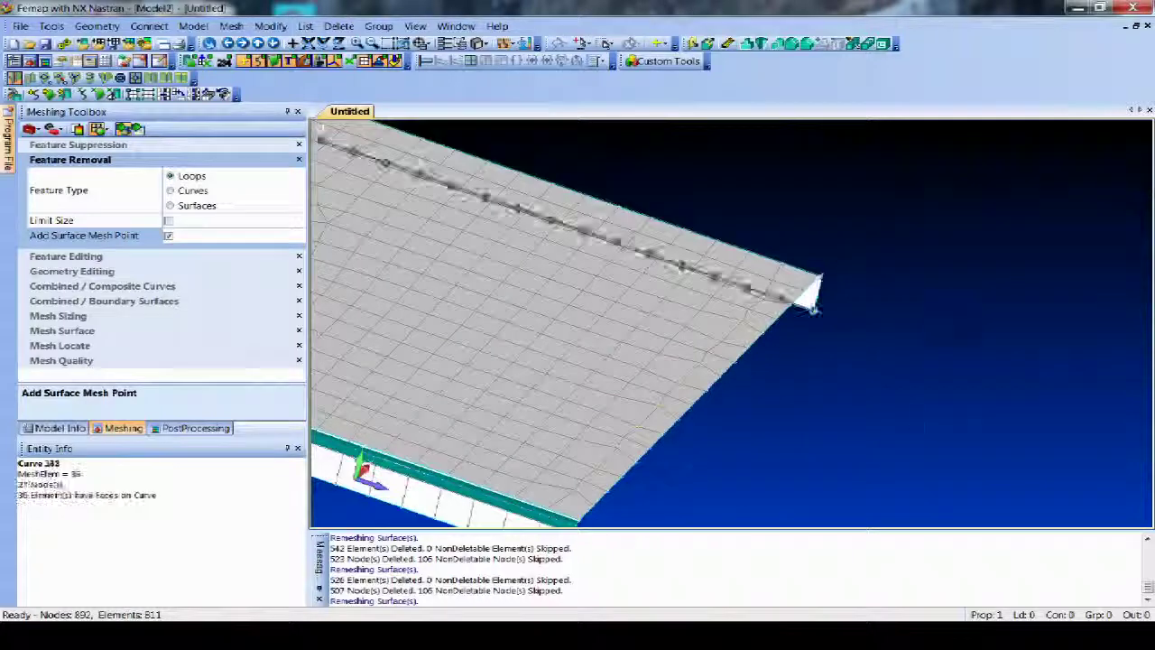
pyautogui.scroll(-3, 813, 310)
pyautogui.moveTo(911, 338); pyautogui.dragTo(894, 381, button='middle')
pyautogui.keyDown('ctrl'); pyautogui.moveTo(818, 425); pyautogui.dragTo(658, 456, button='middle'); pyautogui.keyUp('ctrl')
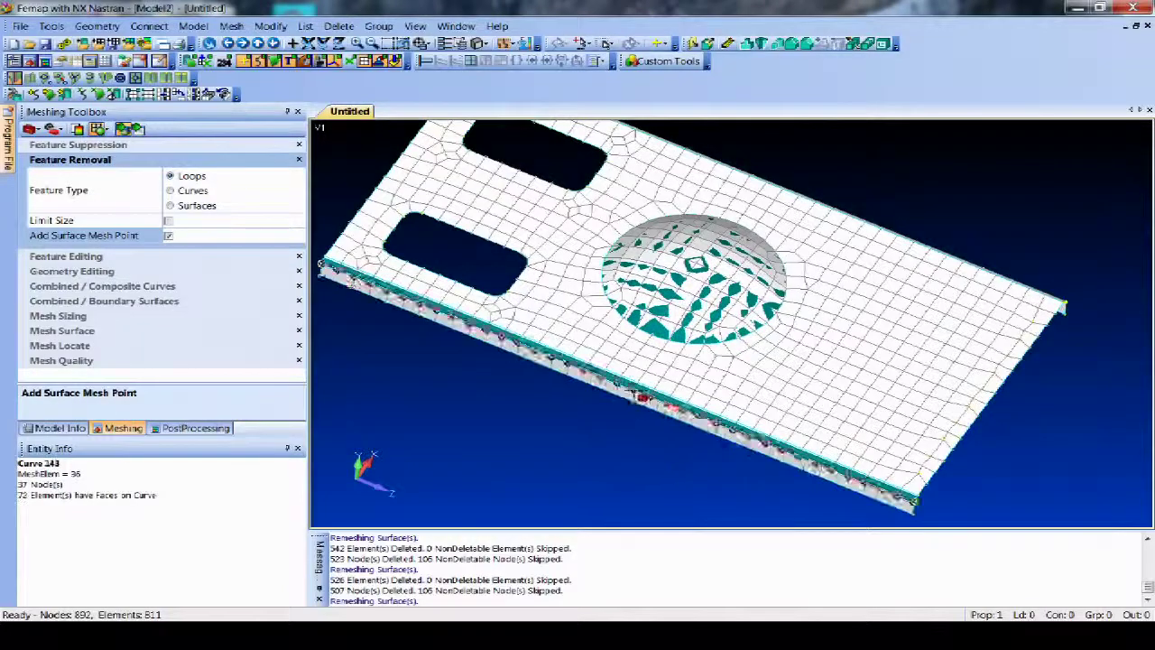
pyautogui.moveTo(642, 397); pyautogui.dragTo(689, 370, button='middle')
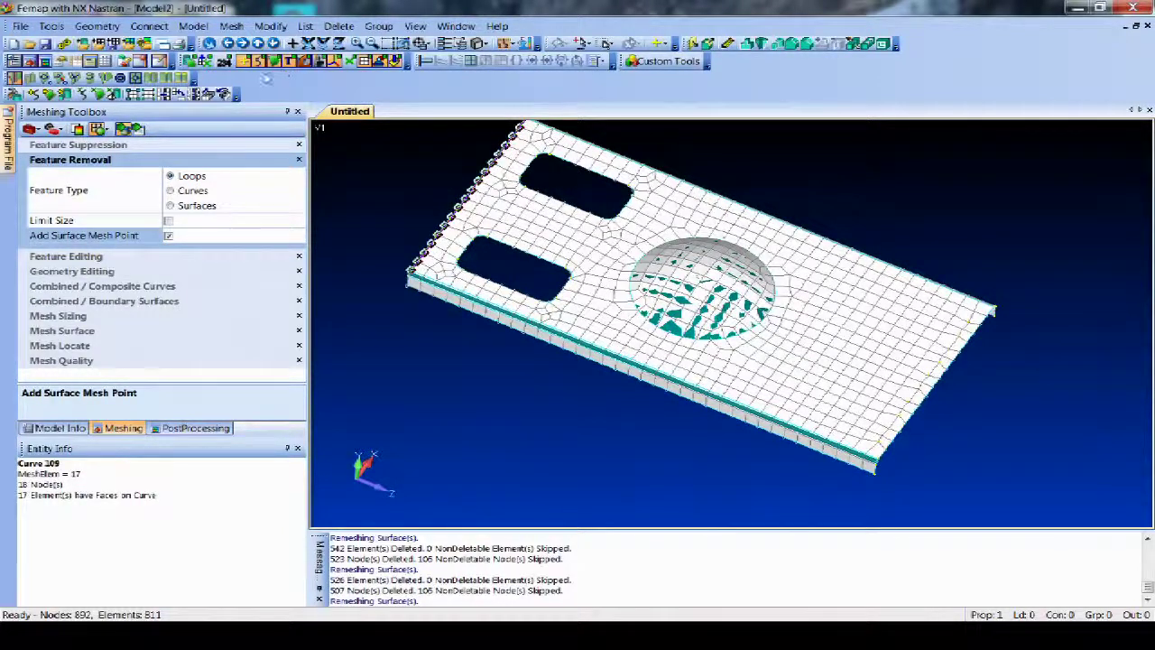
pyautogui.click(188, 61)
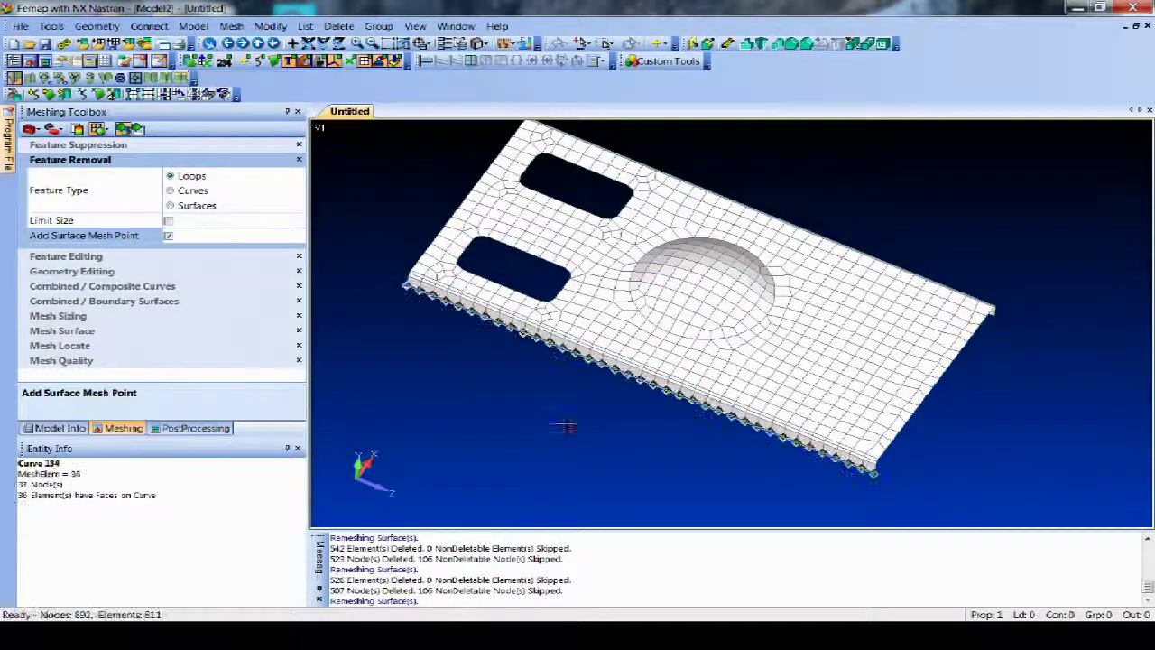
pyautogui.moveTo(538, 443); pyautogui.dragTo(545, 405, button='middle')
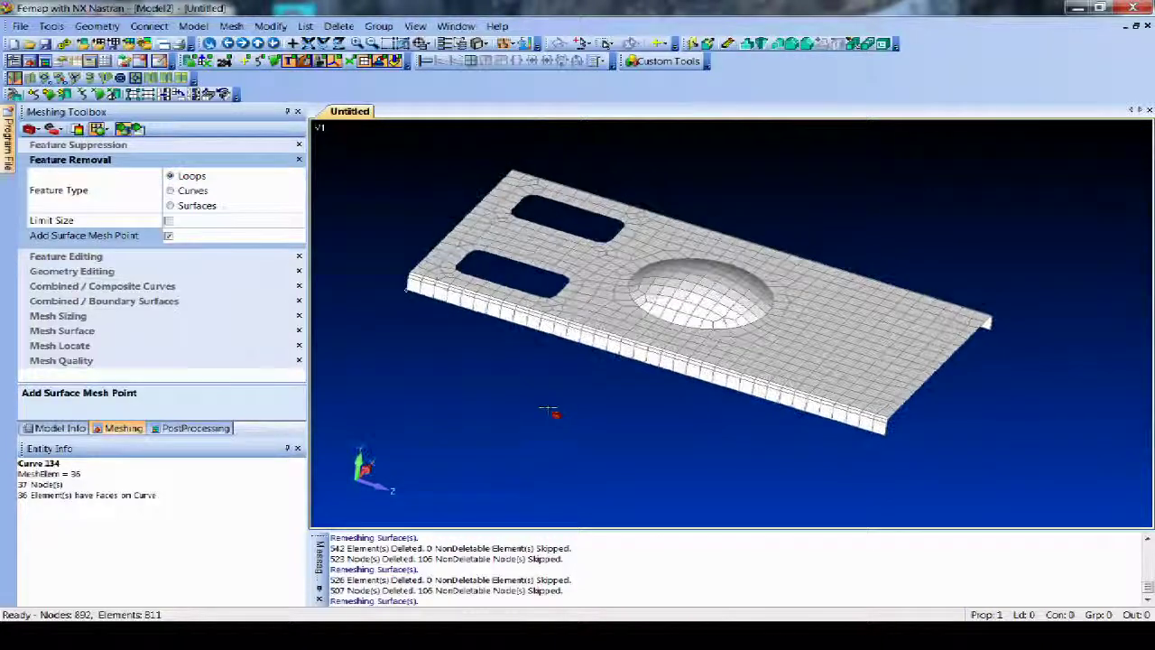